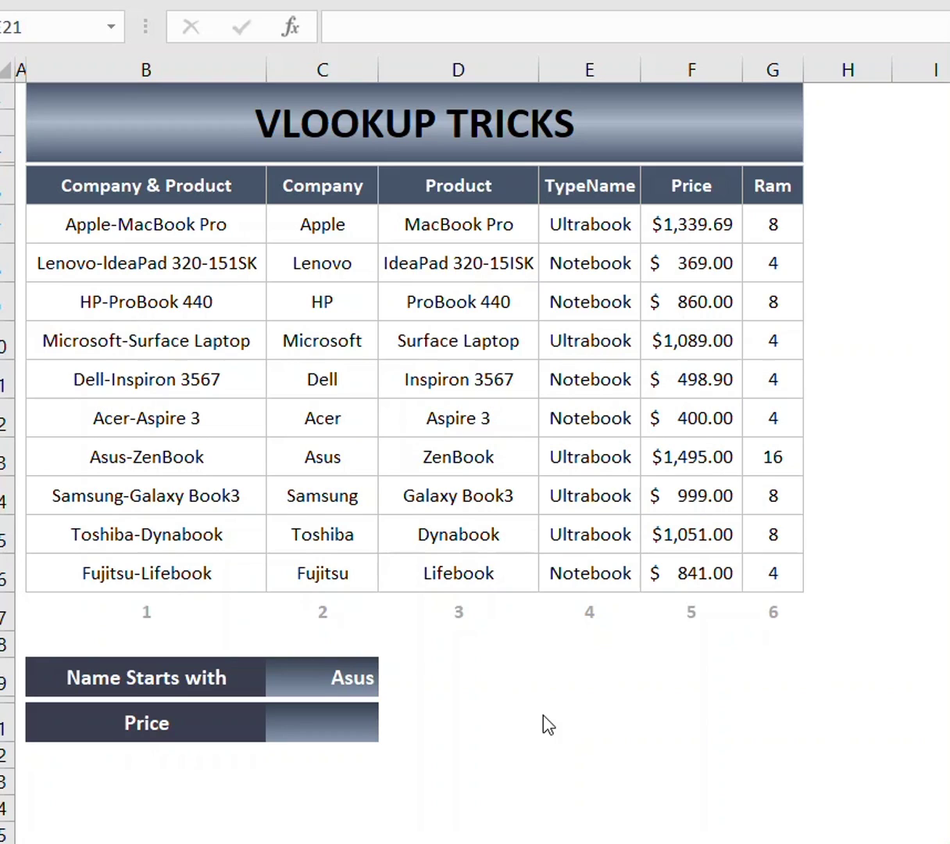
# Start a VLOOKUP in C21 with C19&"*" as the wildcard lookup value
pyautogui.click(541, 726)
pyautogui.moveTo(531, 730); pyautogui.dragTo(327, 727)
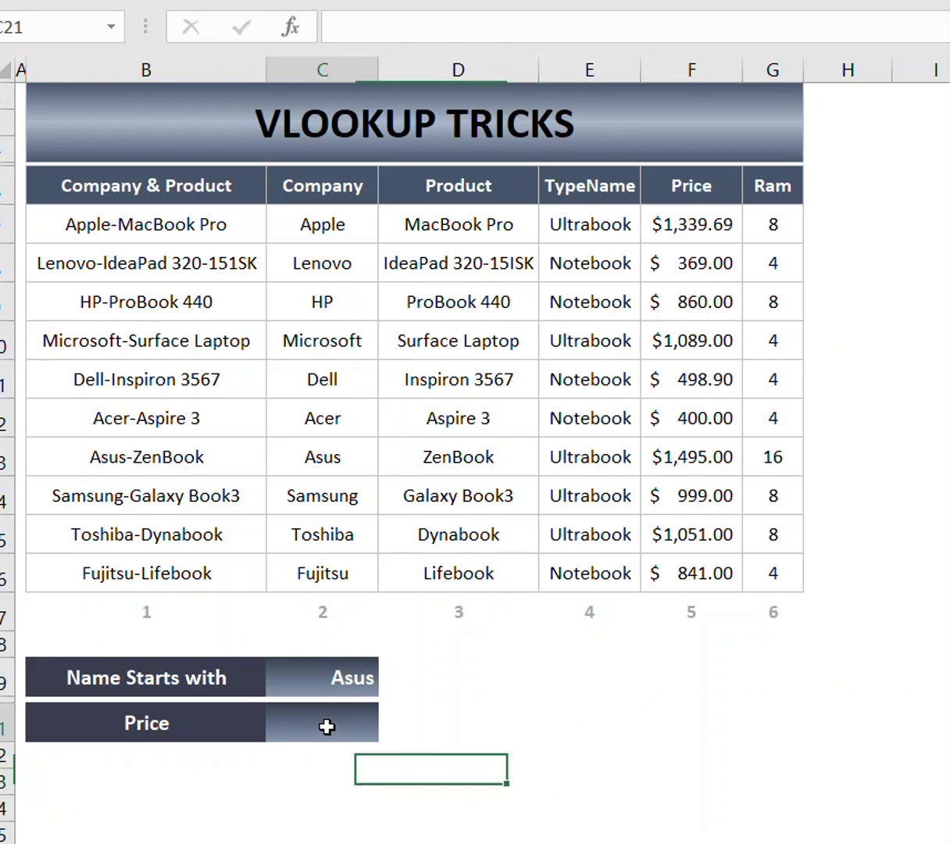
pyautogui.click(327, 727)
pyautogui.write('=vl')
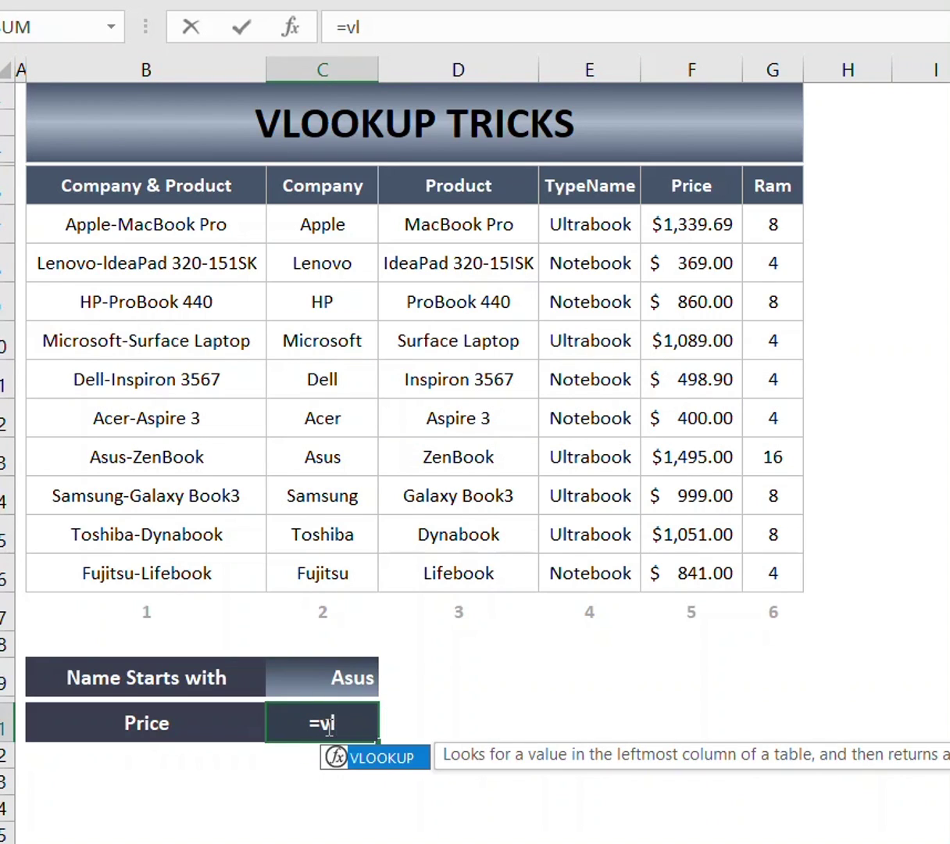
pyautogui.press('Tab')
pyautogui.click(329, 677)
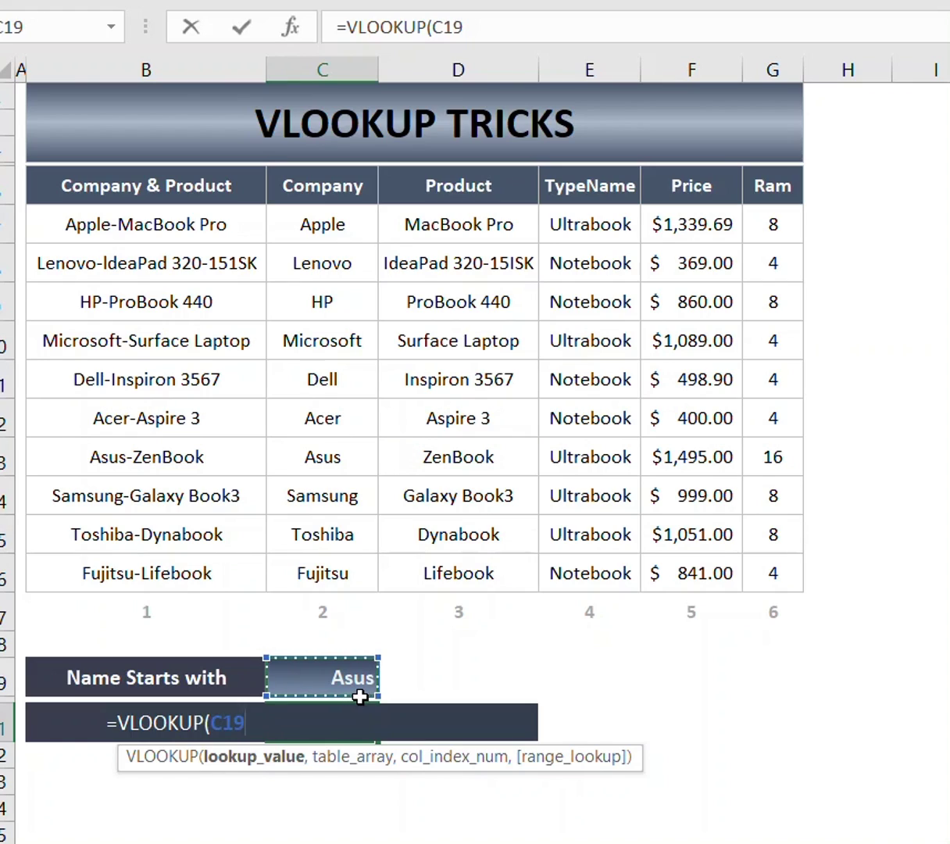
pyautogui.write('&"*')
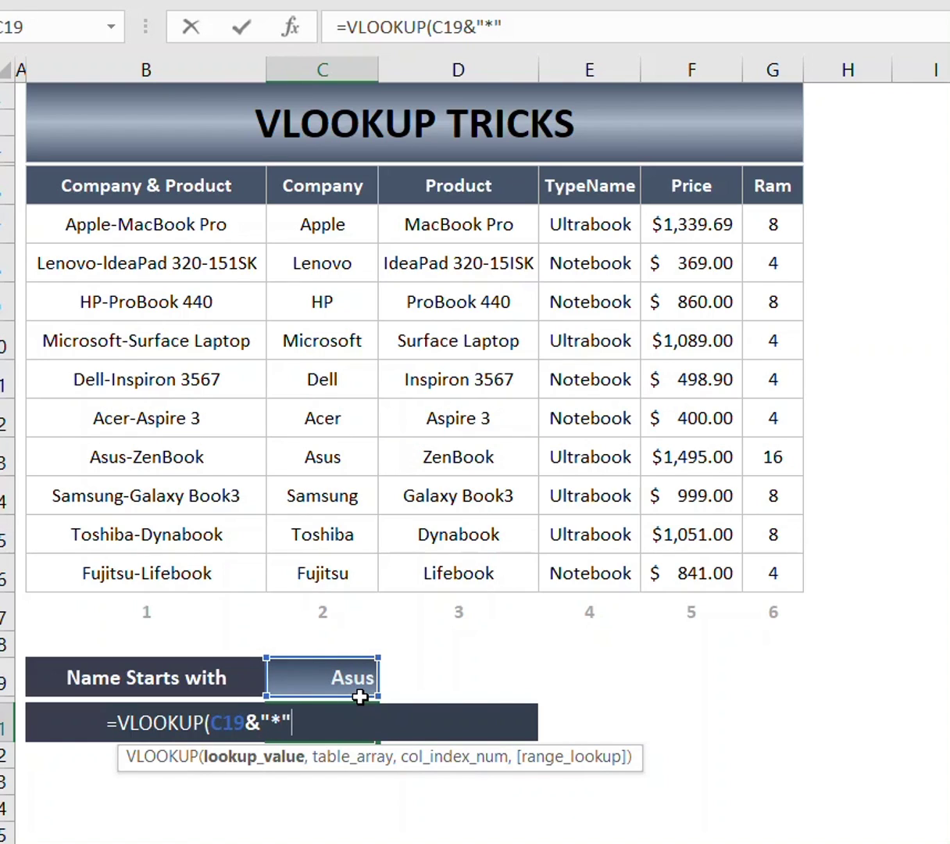
pyautogui.write('",')
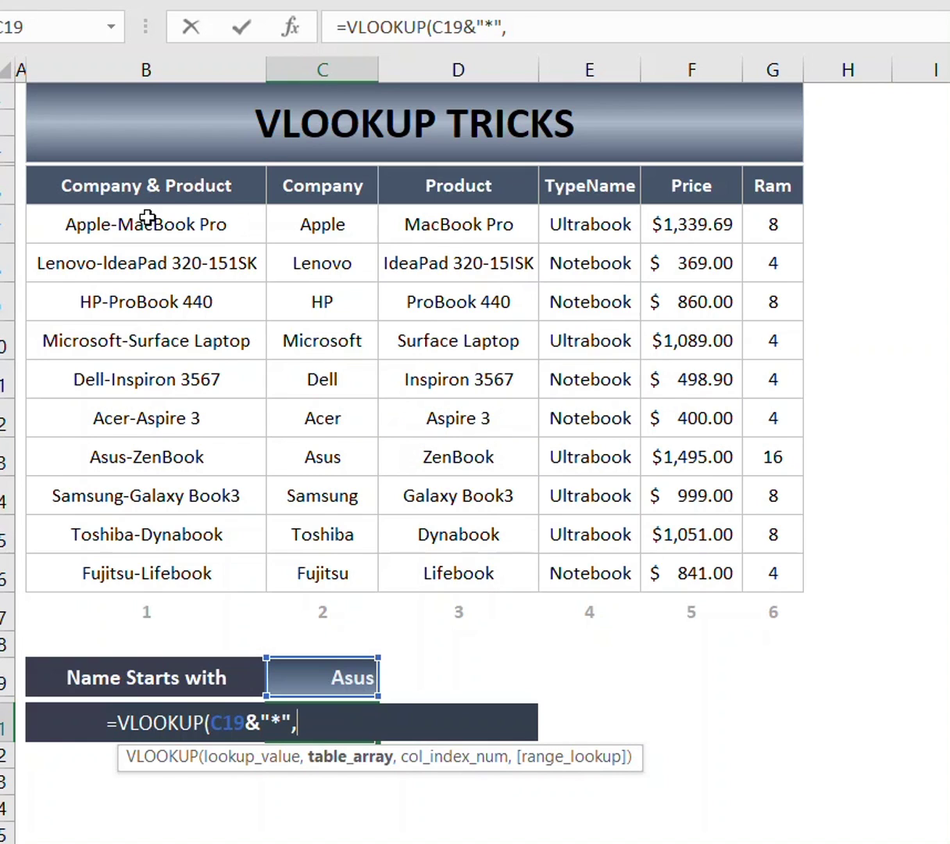
# Complete it over B7:G16, column 5, exact match FALSE, returning $1,495
pyautogui.moveTo(142, 216); pyautogui.dragTo(761, 576)
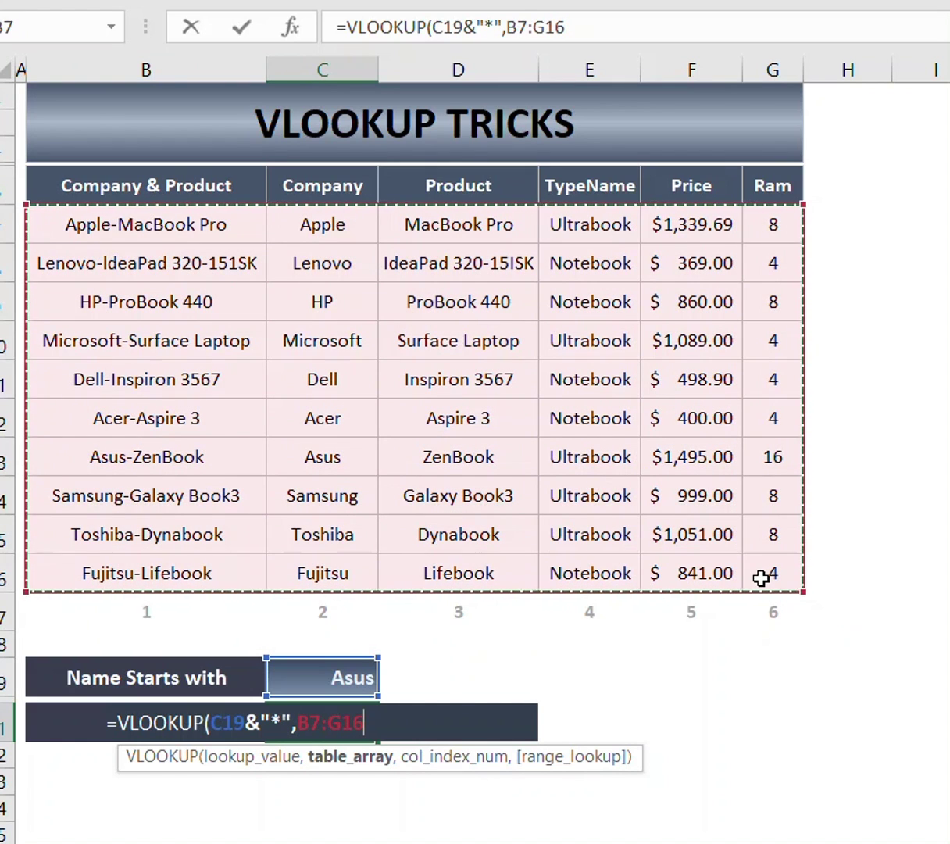
pyautogui.write(',')
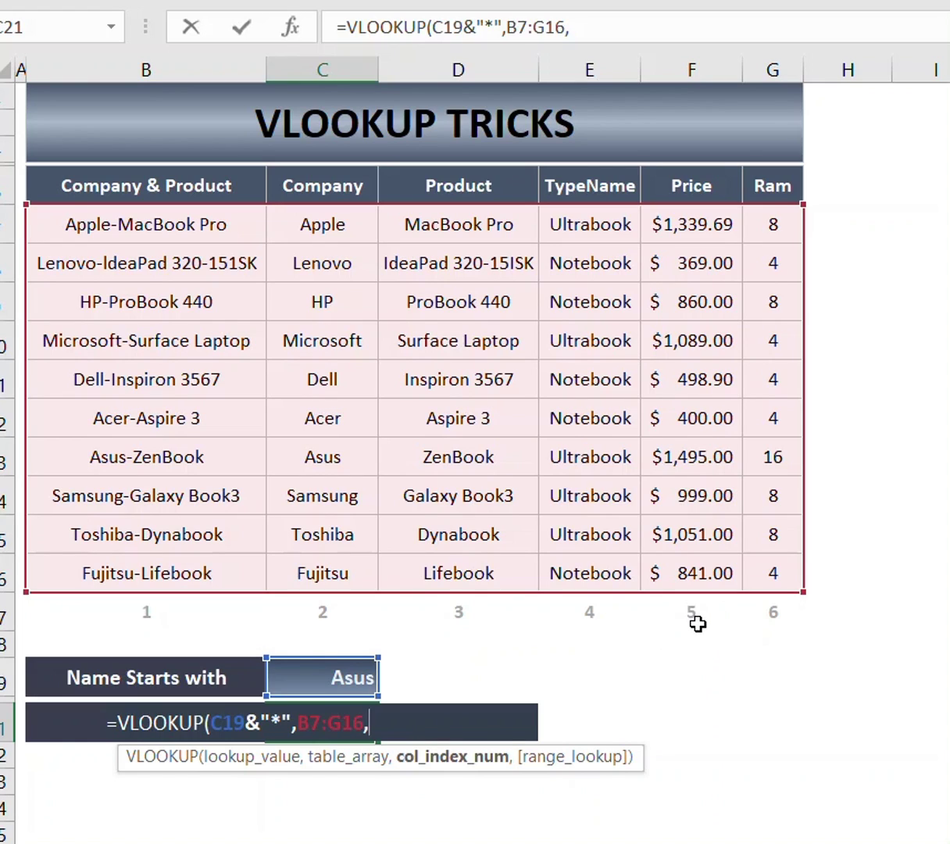
pyautogui.write('5,')
pyautogui.press('Down')
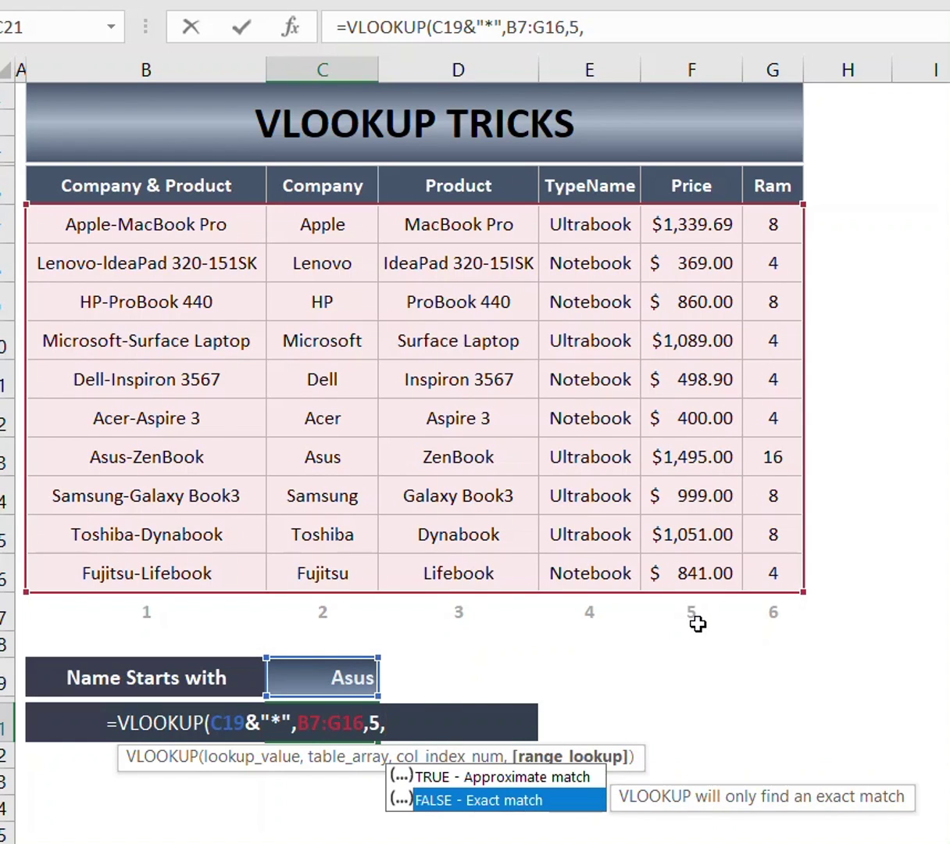
pyautogui.press('Tab')
pyautogui.write(')')
pyautogui.press('Return')
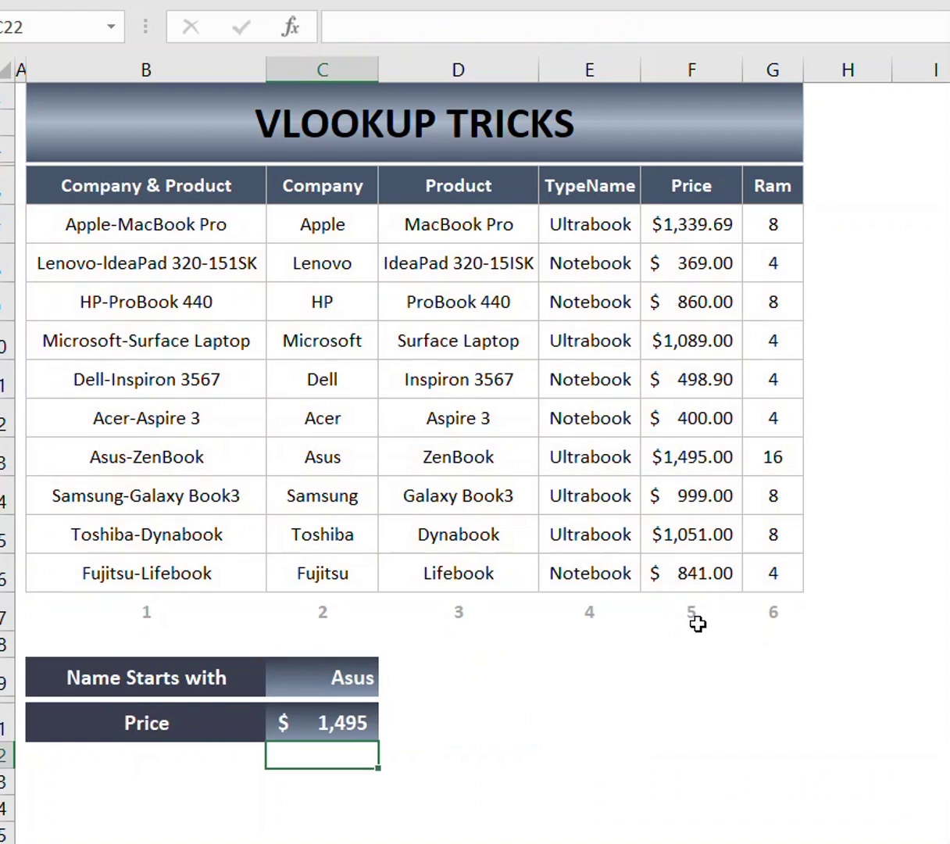
pyautogui.press('Up')
# Fill the Asus-ZenBook row B13:F13 yellow
pyautogui.moveTo(187, 456); pyautogui.dragTo(723, 469)
pyautogui.click(425, 3)
pyautogui.click(491, 157)
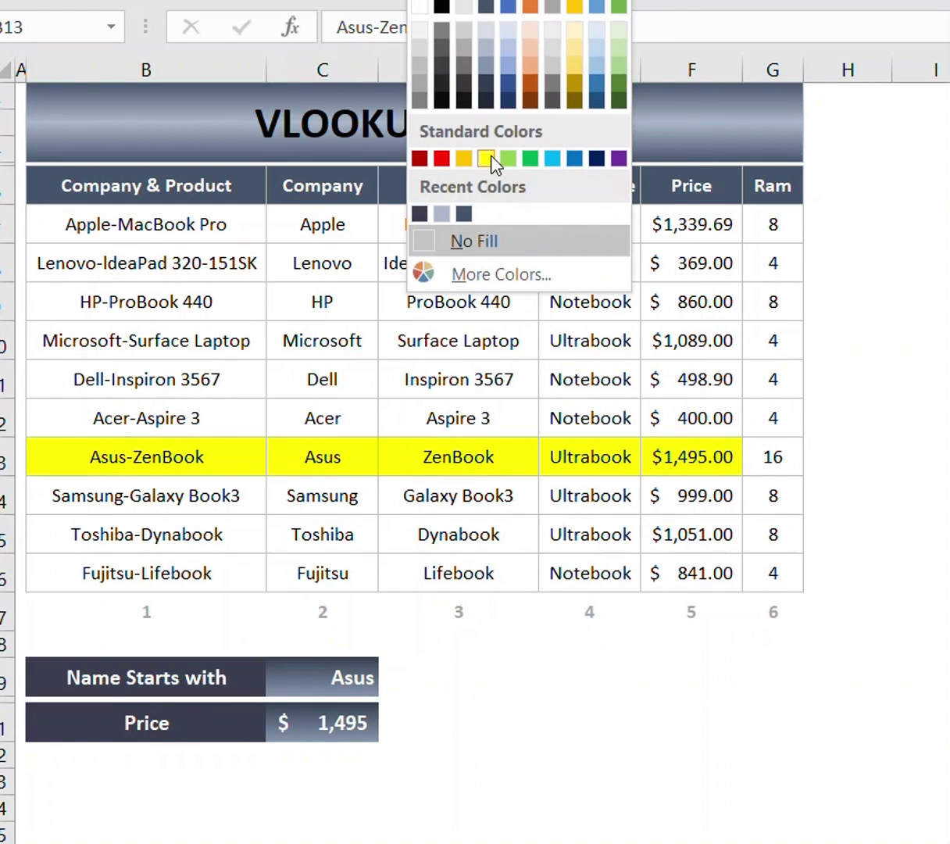
# Review the C21 price formula and the product names in B7:B16
pyautogui.click(308, 721)
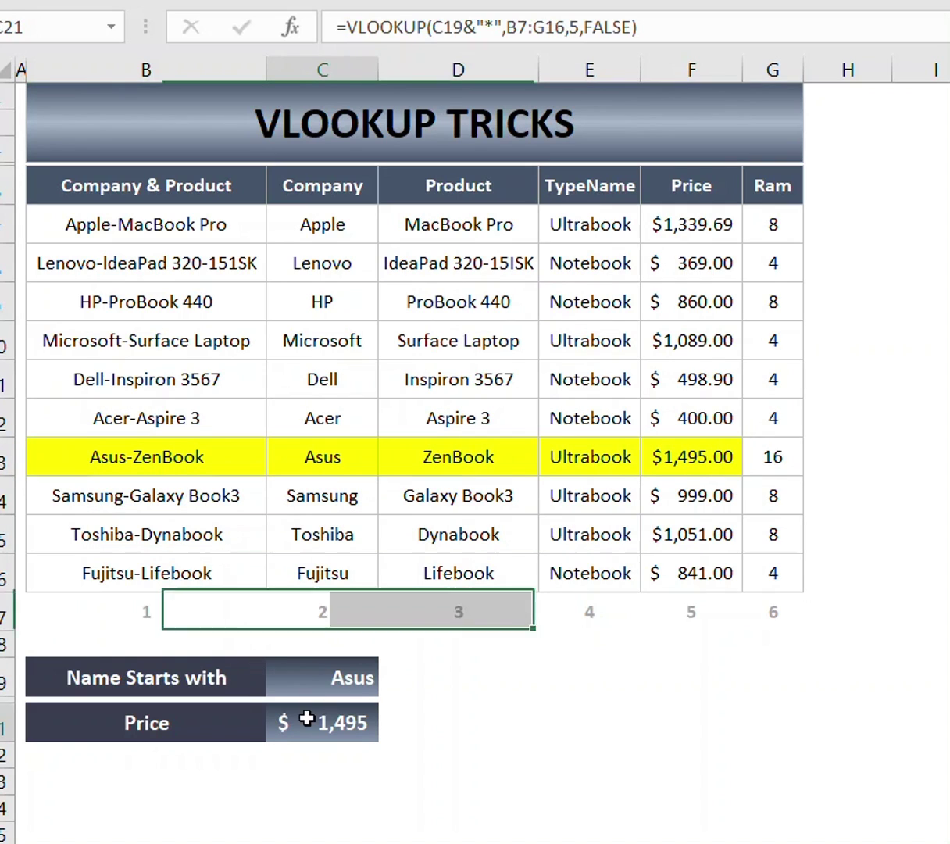
pyautogui.click(455, 27)
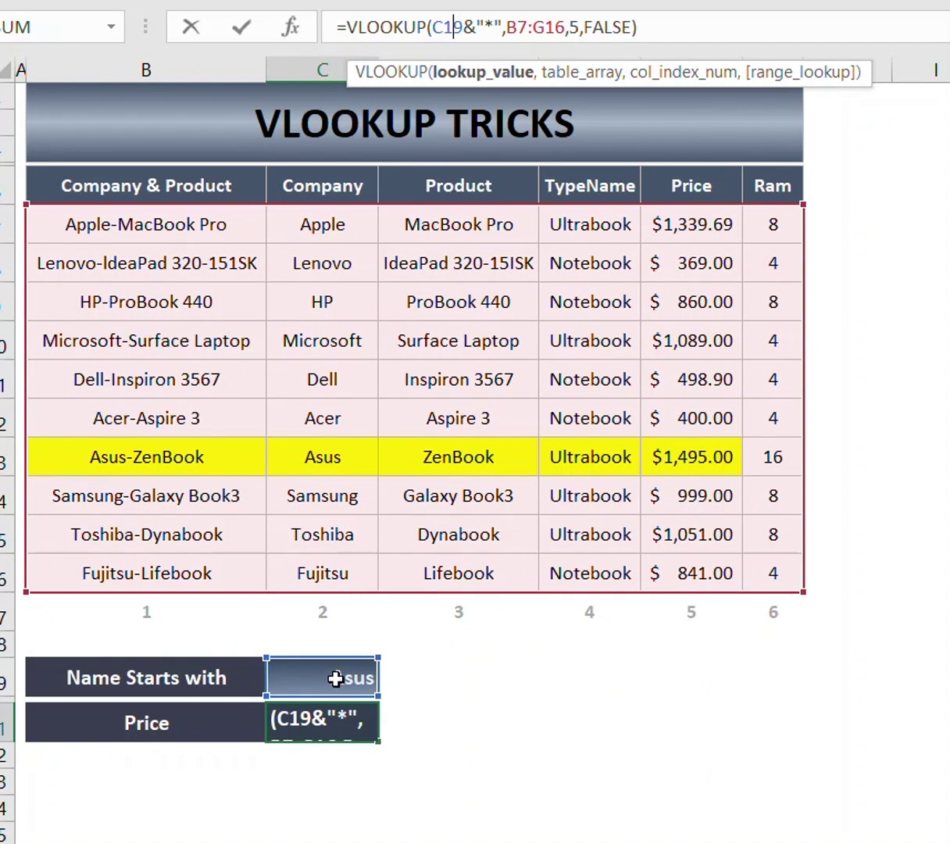
pyautogui.press('Escape')
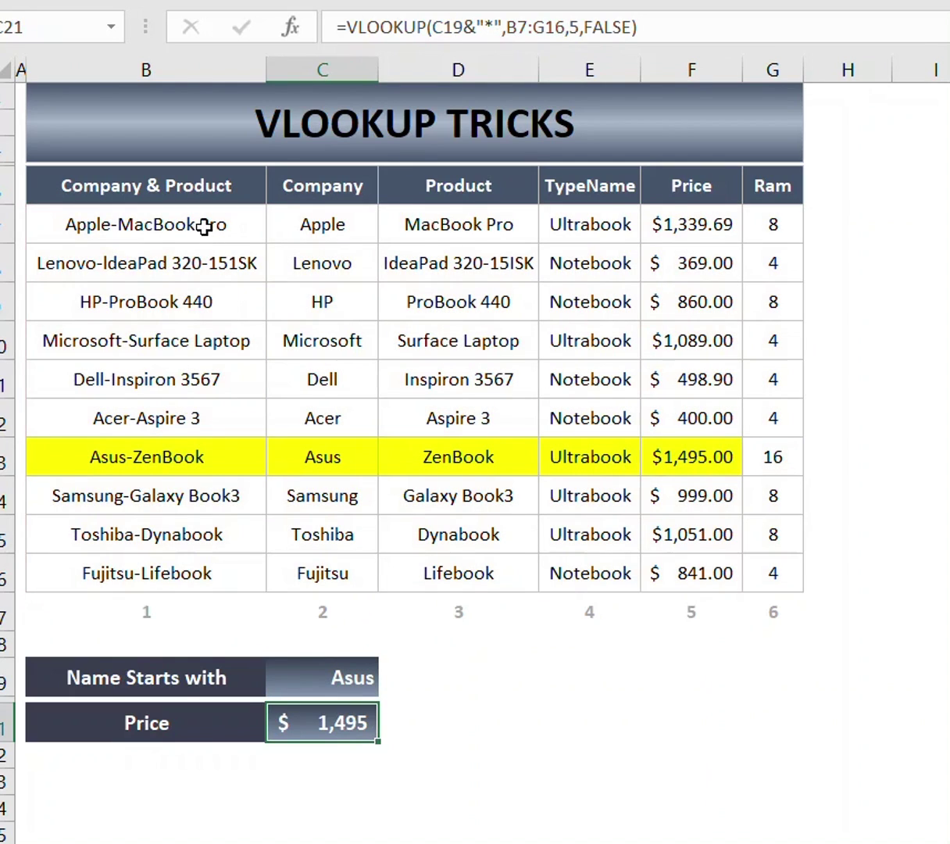
pyautogui.moveTo(203, 223); pyautogui.dragTo(205, 557)
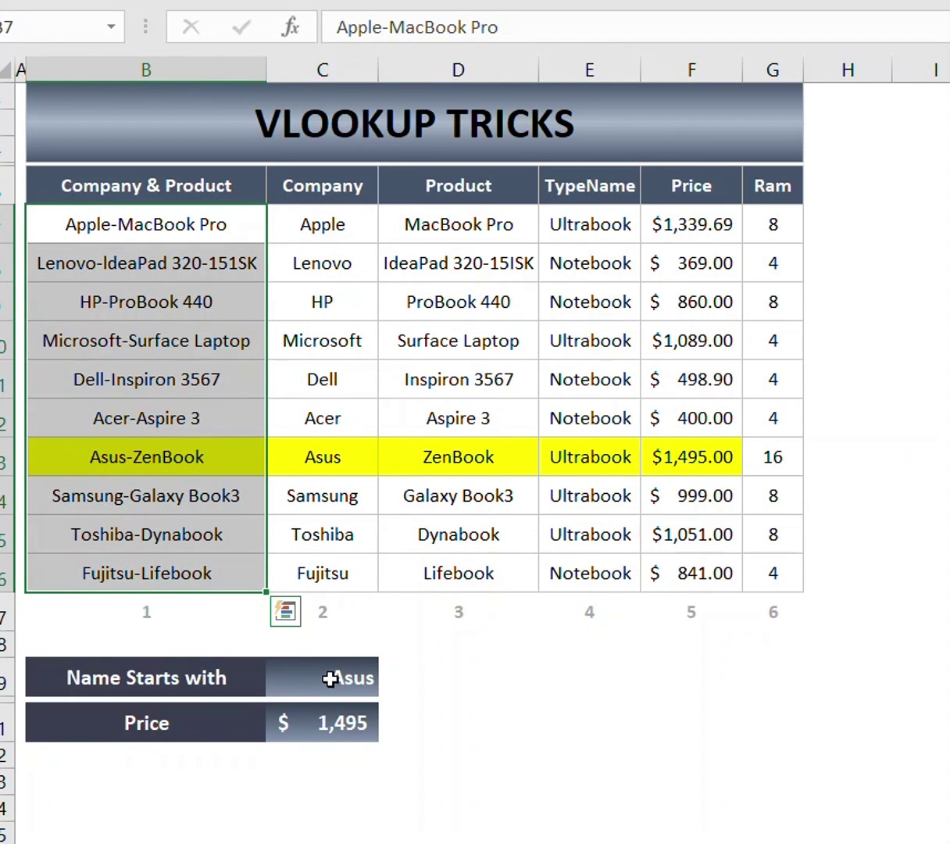
pyautogui.click(560, 664)
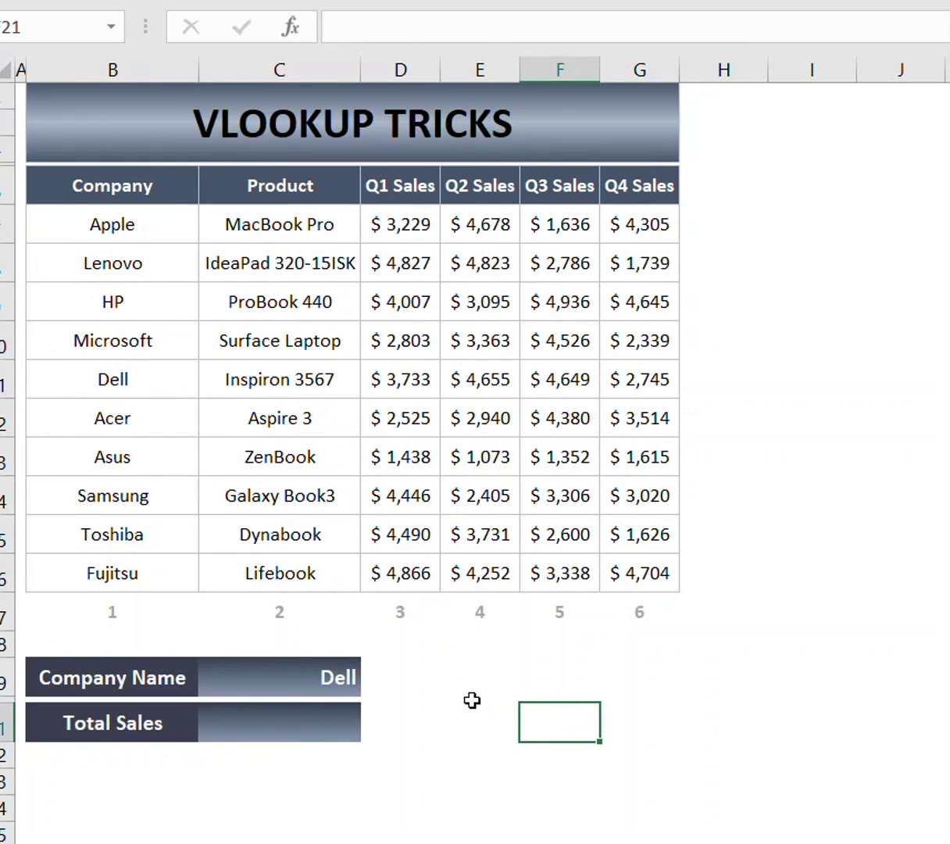
# Begin =SUM(VLOOKUP(C19, in the Total Sales cell C21 using Dell as lookup value
pyautogui.click(471, 699)
pyautogui.click(322, 733)
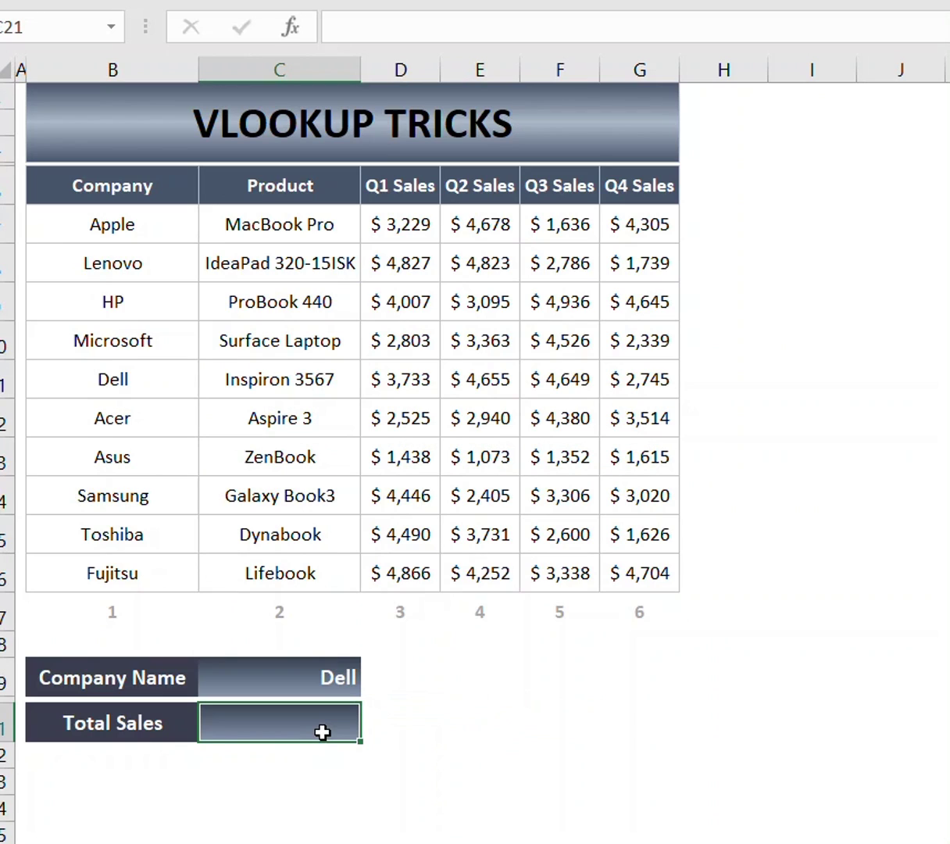
pyautogui.write('=sum')
pyautogui.press('Tab')
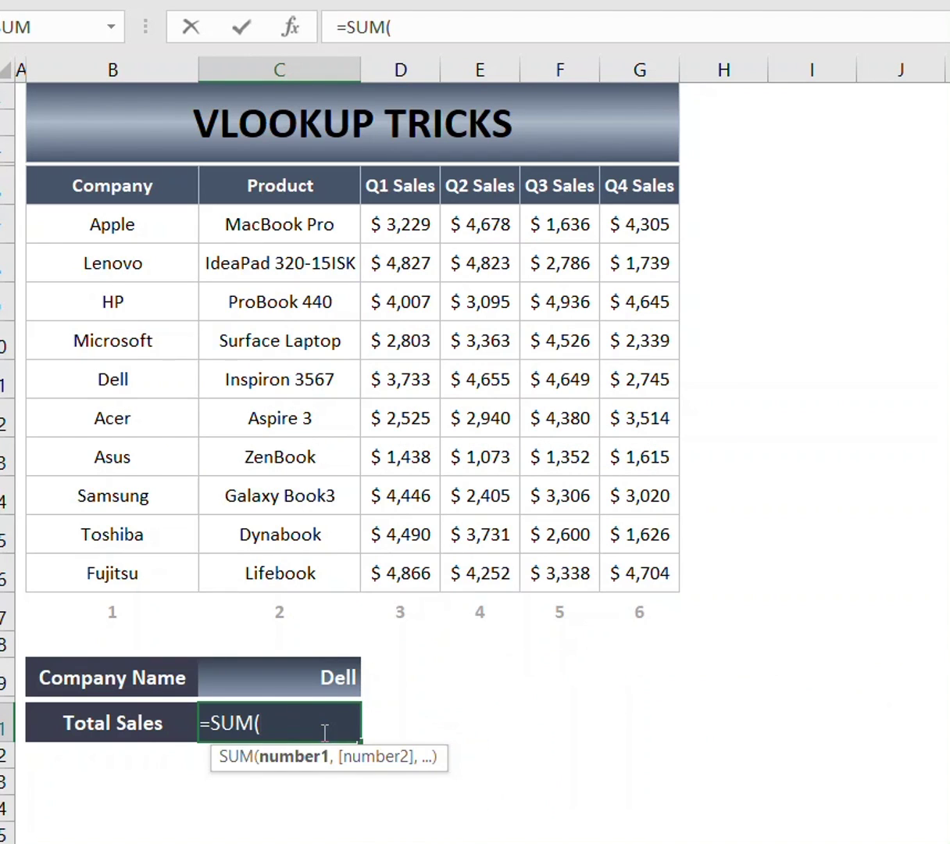
pyautogui.write('vl')
pyautogui.press('Tab')
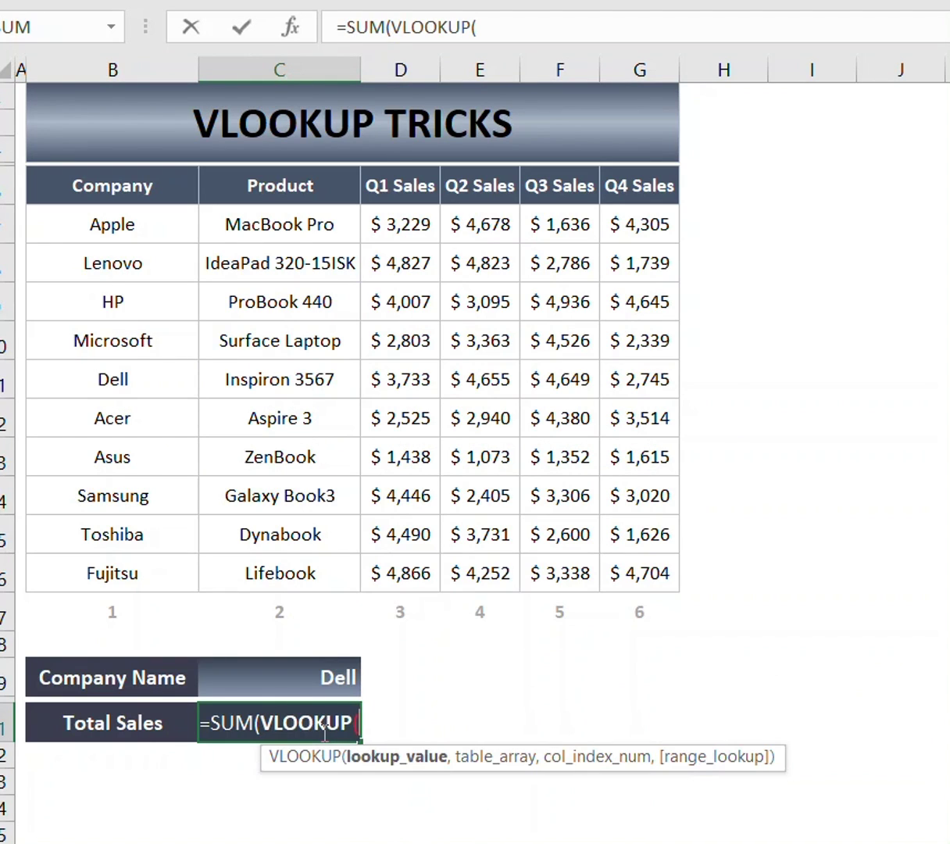
pyautogui.click(338, 675)
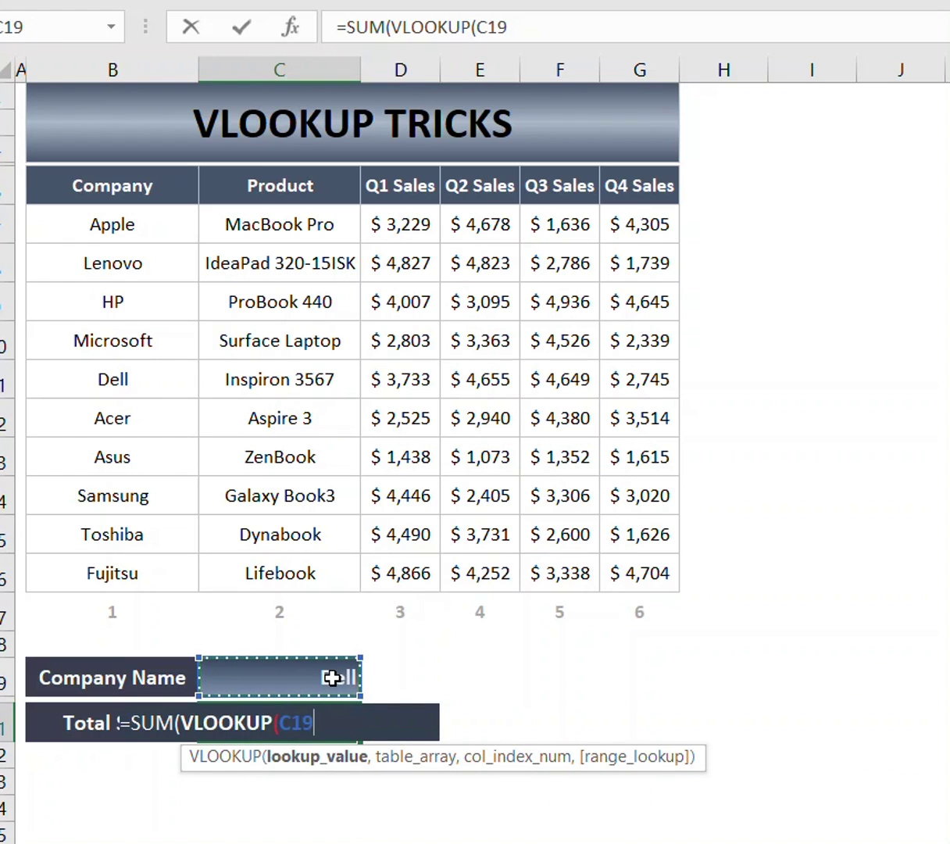
pyautogui.write(',')
# Finish with B7:G16, {3,4,5,6}, FALSE and enter it as an array formula, giving $15,782
pyautogui.moveTo(129, 229); pyautogui.dragTo(613, 568)
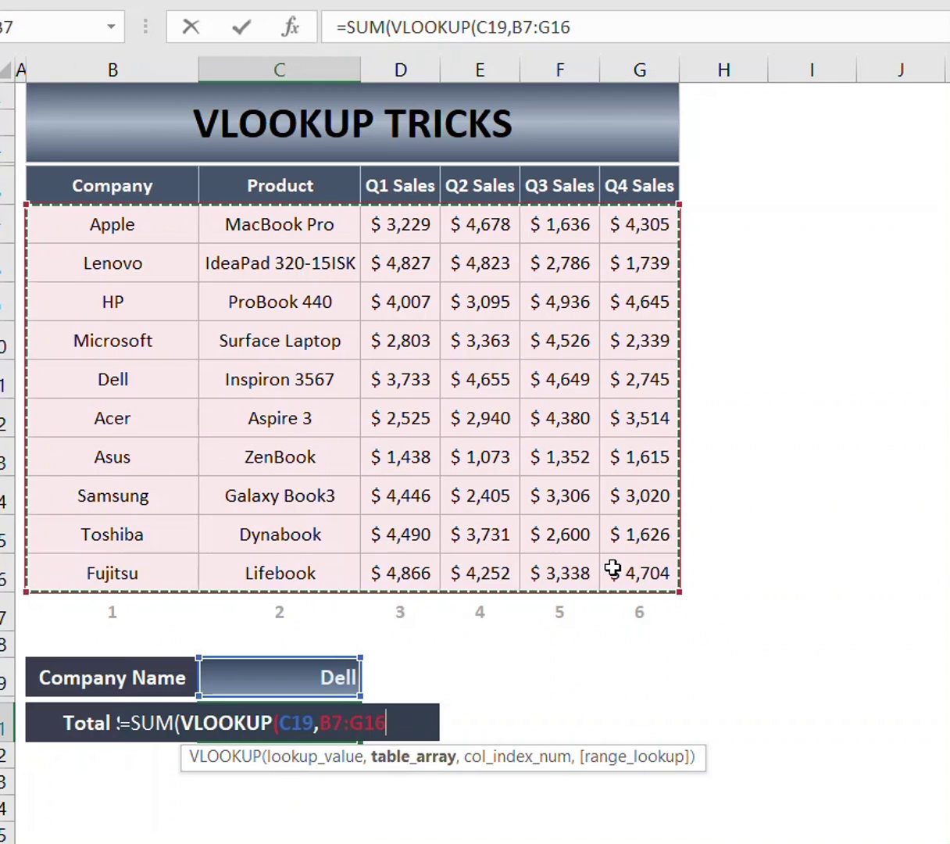
pyautogui.write(',')
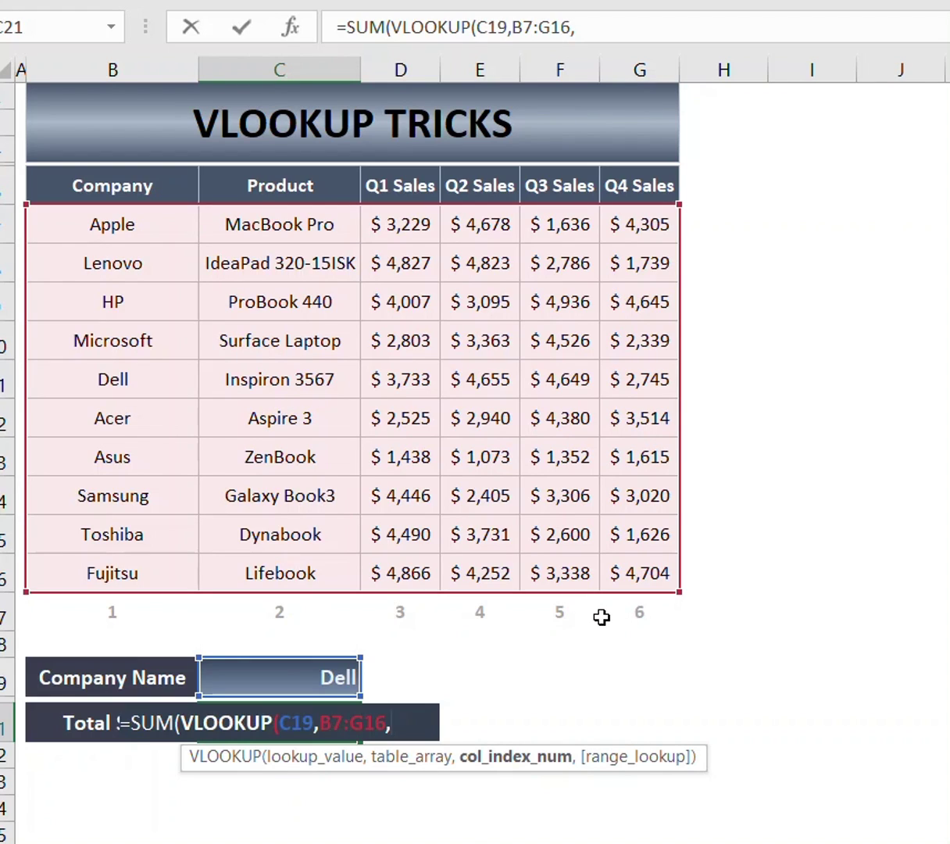
pyautogui.write('{3,4,5')
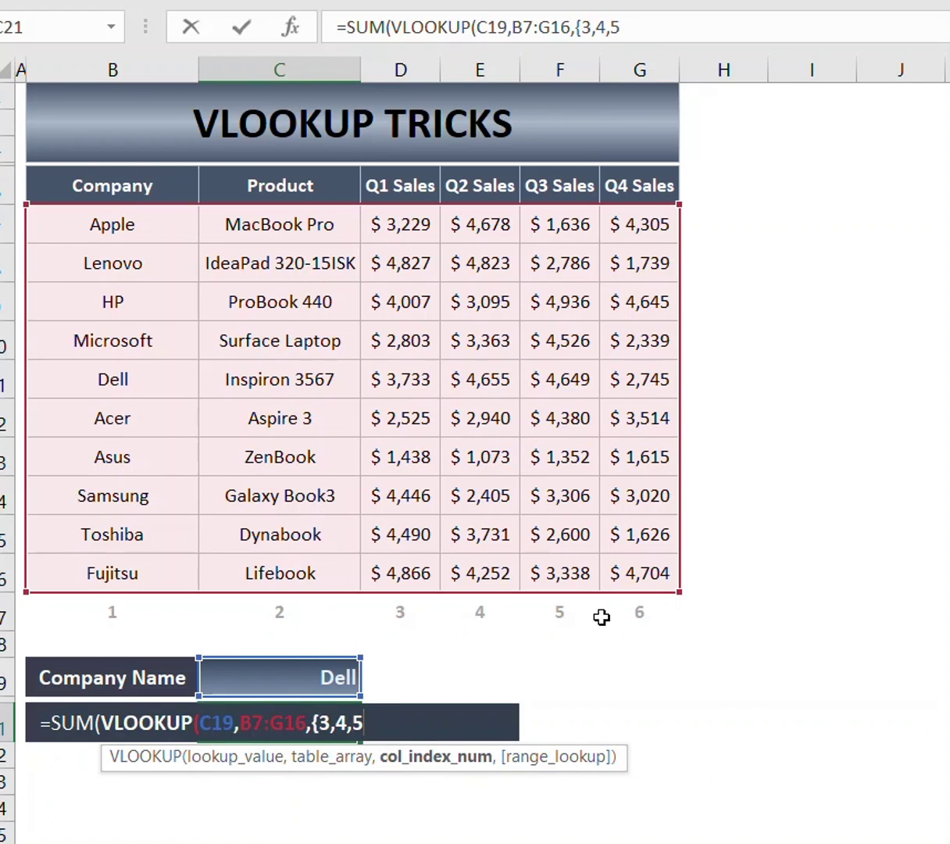
pyautogui.write(',6},')
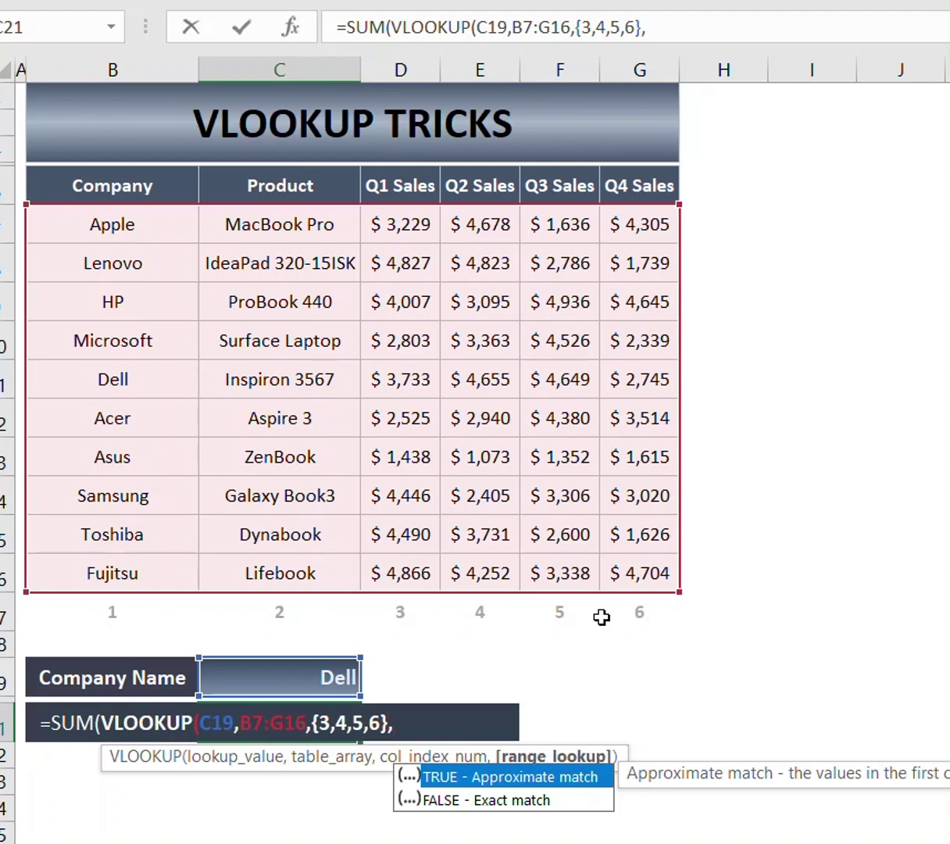
pyautogui.press('Down')
pyautogui.press('Tab')
pyautogui.write(')')
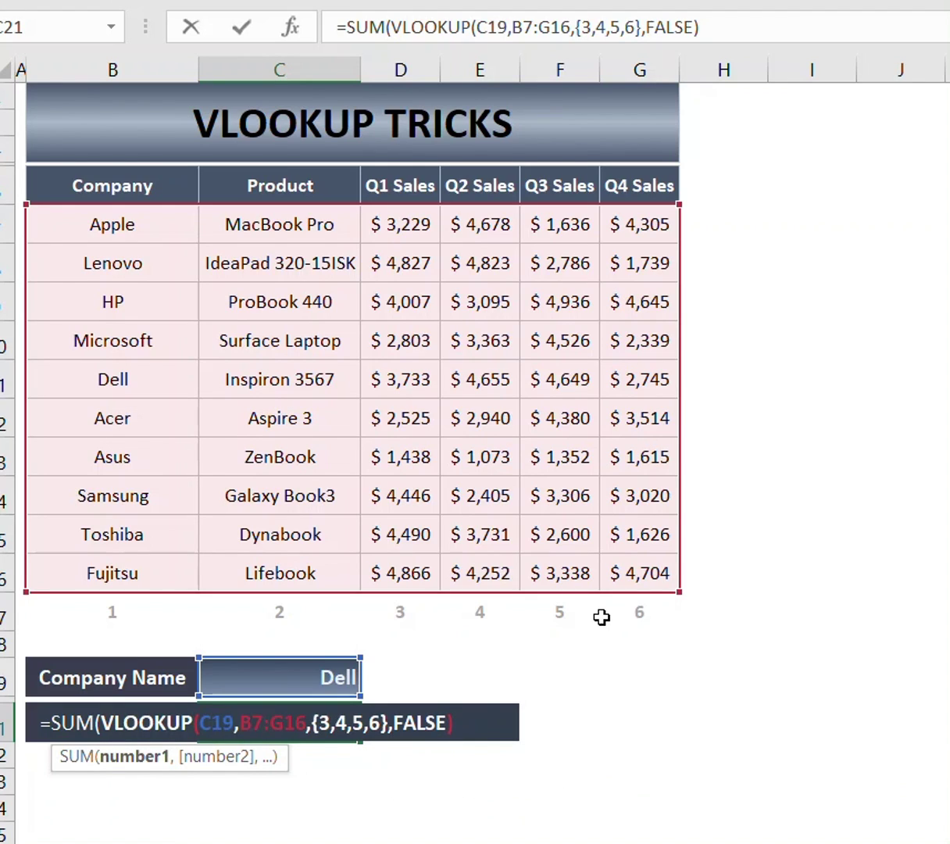
pyautogui.hotkey('ctrl', 'shift', 'Return')
pyautogui.press('Return')
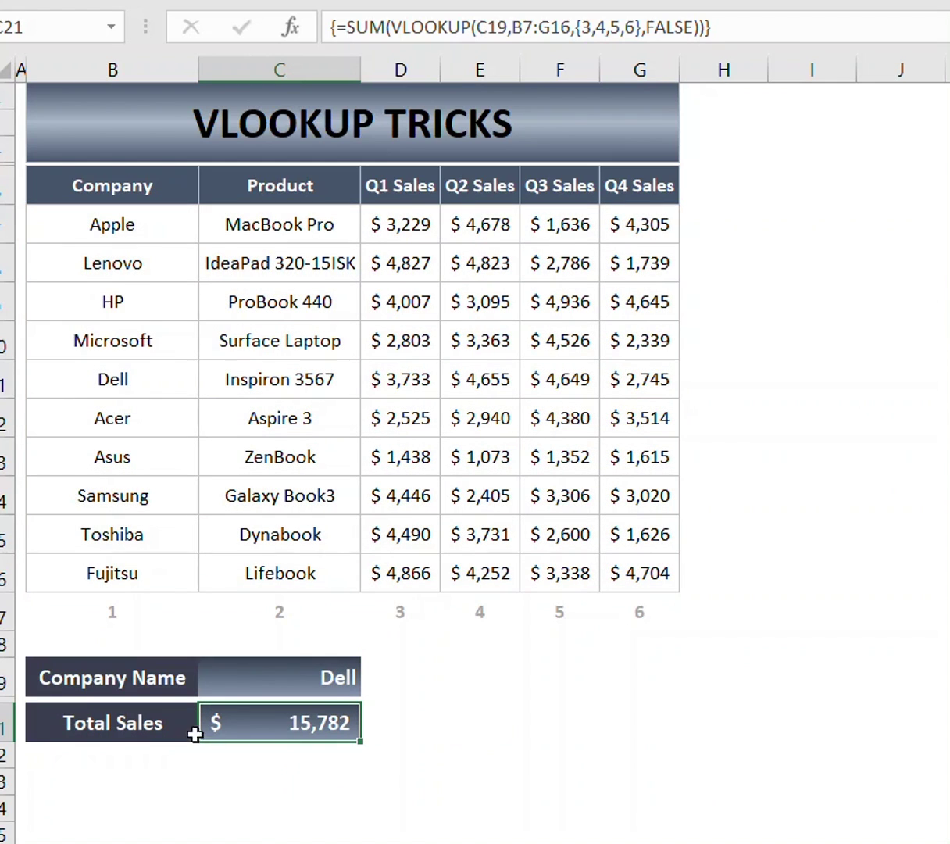
# Select Dell's Q1–Q4 sales D11:G11 to compare with the total
pyautogui.click(141, 366)
pyautogui.hotkey('ctrl', 'shift', 'Right')
pyautogui.moveTo(399, 380); pyautogui.dragTo(633, 380)
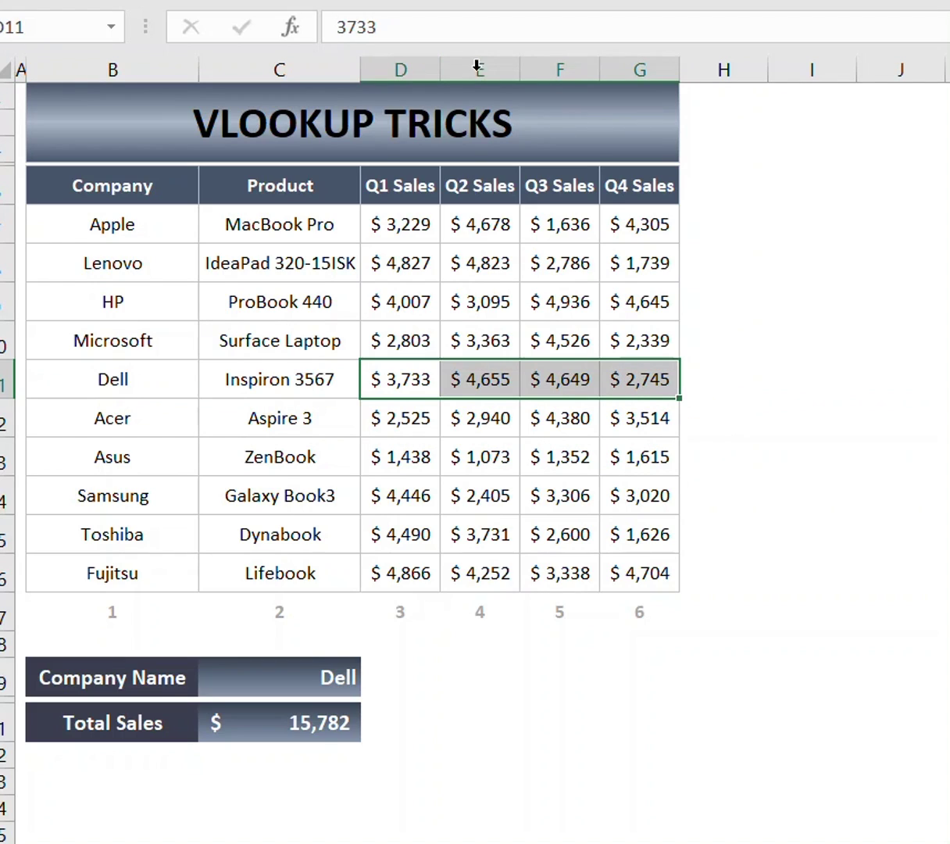
pyautogui.click(516, 574)
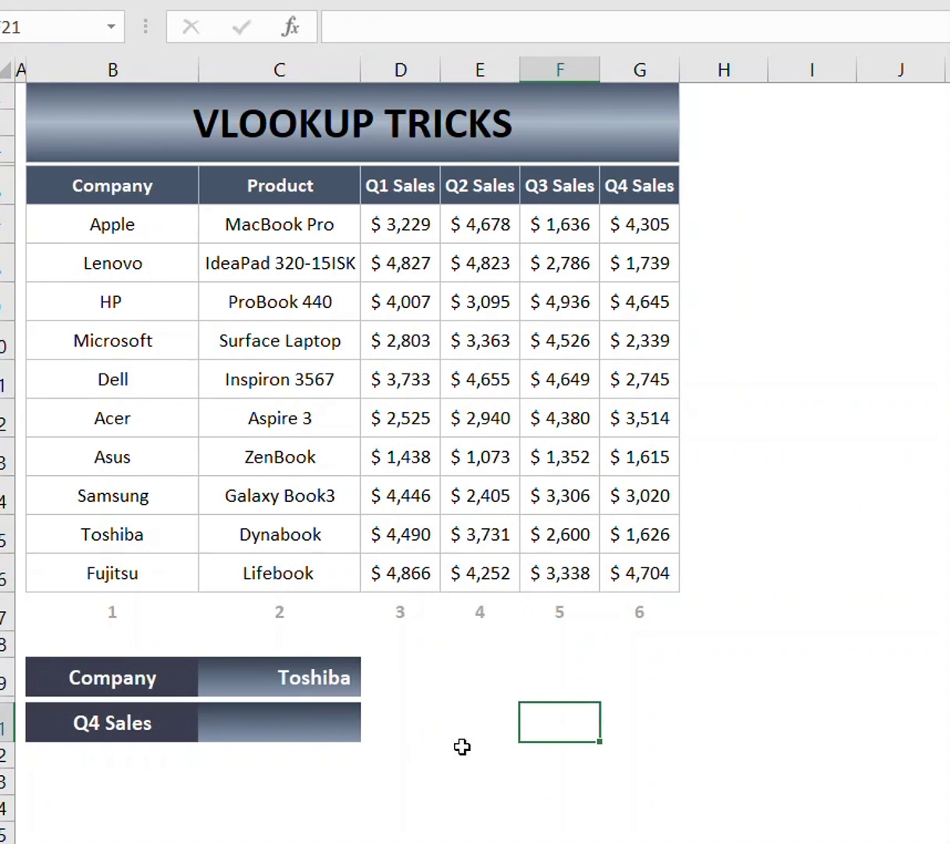
# Enter =VLOOKUP(C19,B7:G16,6,FALSE) in C21 for Toshiba's Q4 sales, which shows #N/A
pyautogui.click(506, 719)
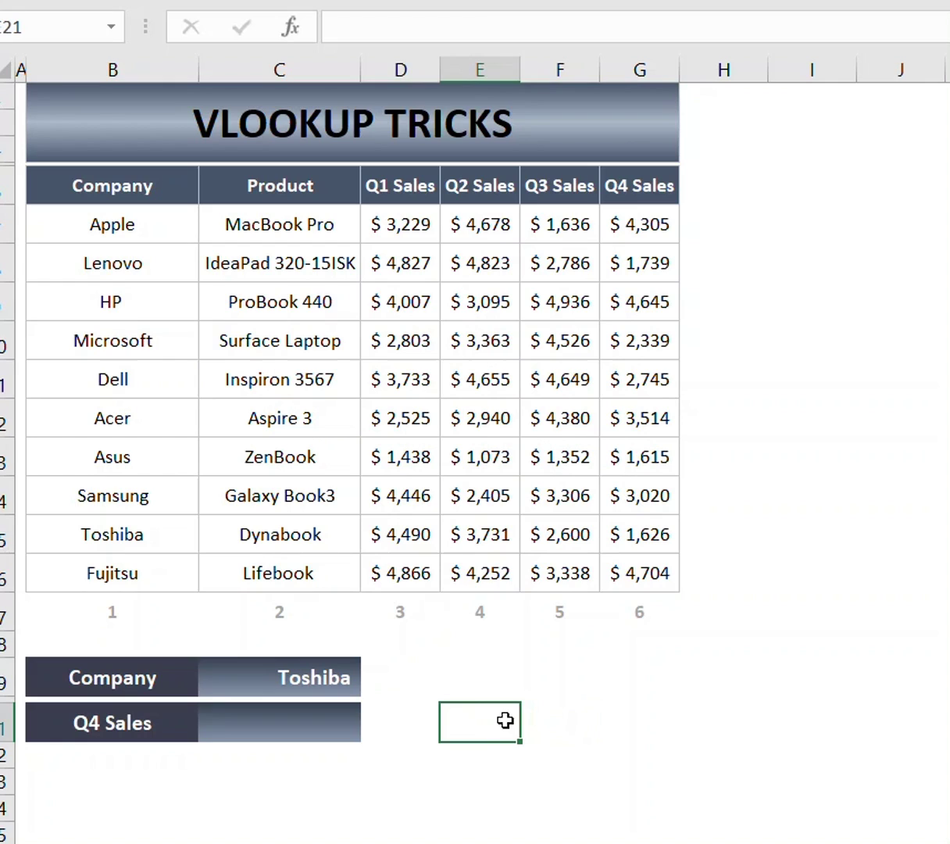
pyautogui.click(337, 720)
pyautogui.write('=vlookup(')
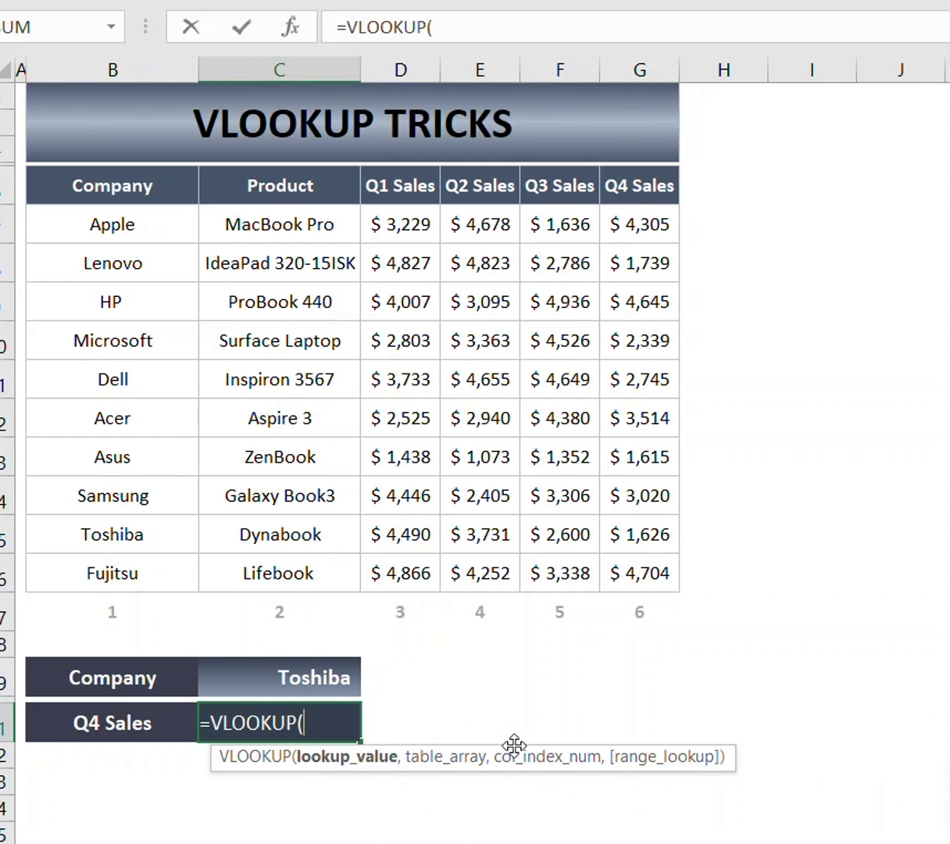
pyautogui.click(312, 678)
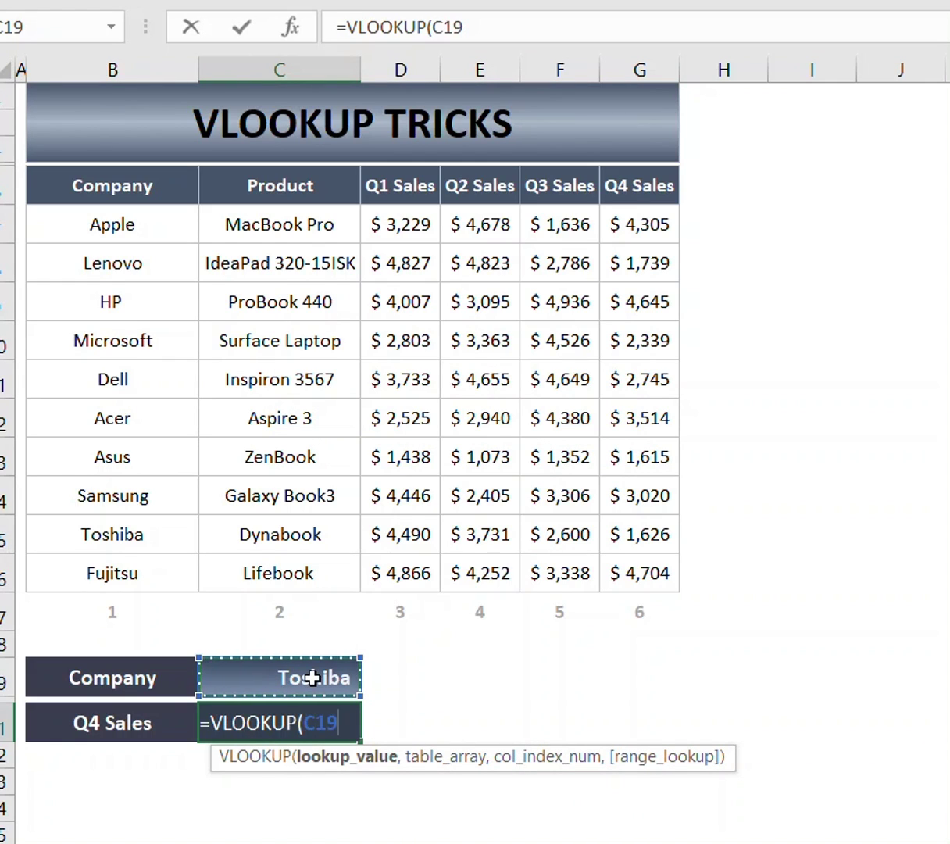
pyautogui.write(',')
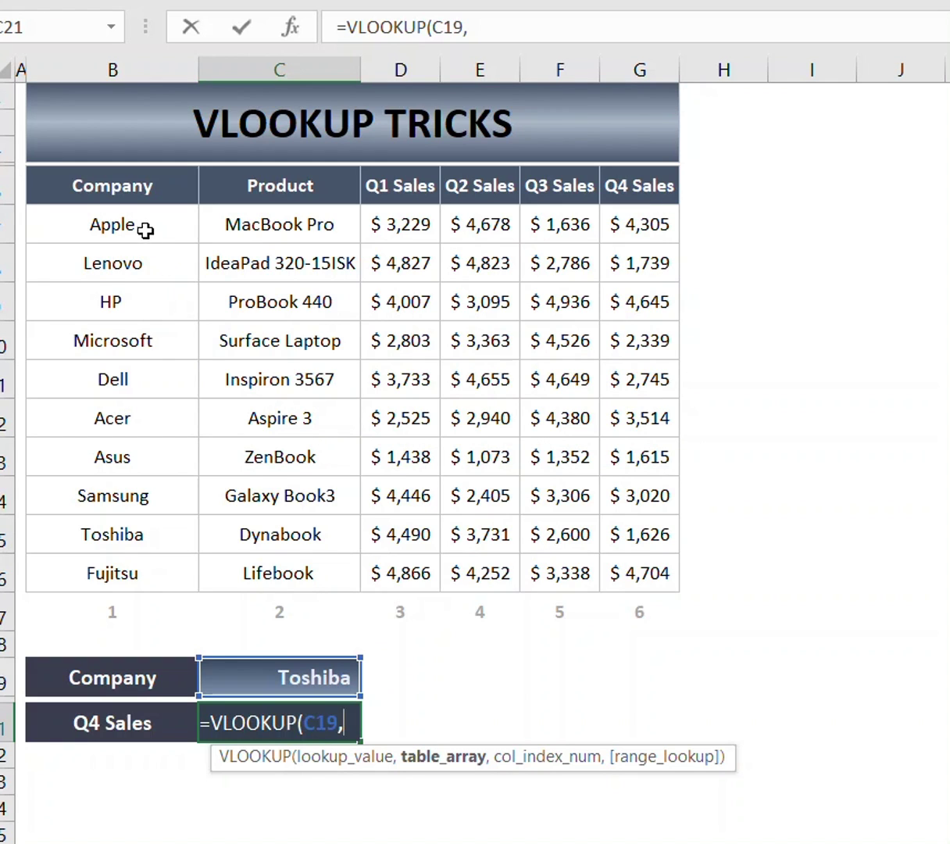
pyautogui.moveTo(142, 229); pyautogui.dragTo(642, 567)
pyautogui.write(',')
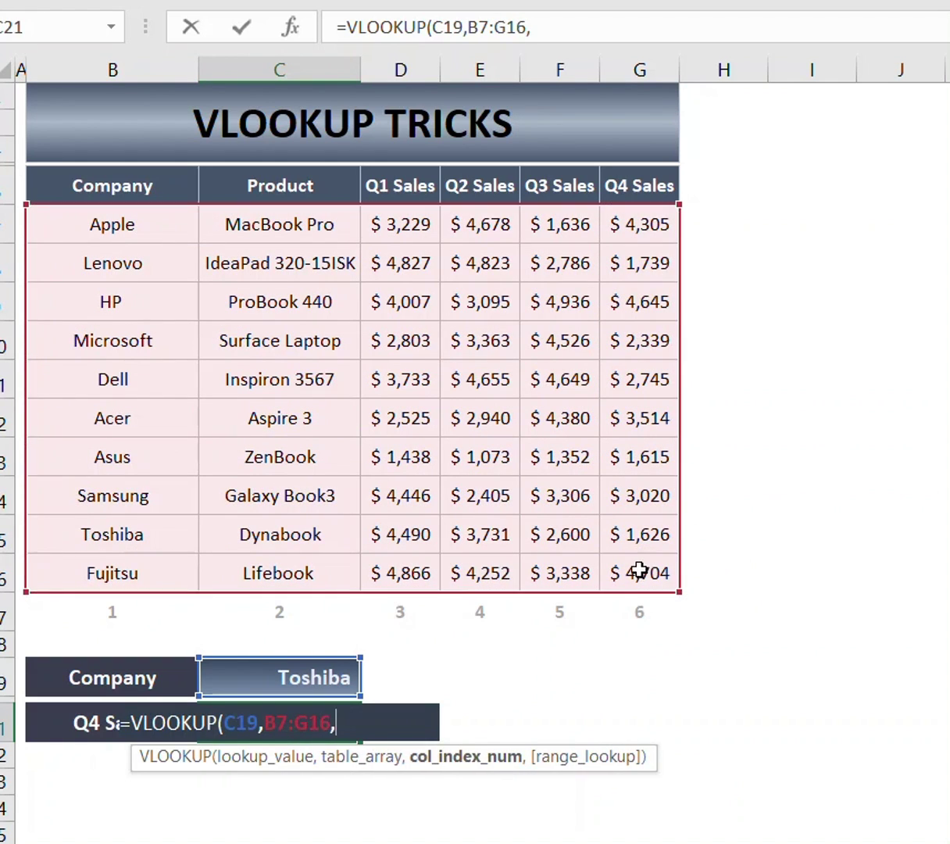
pyautogui.write('6')
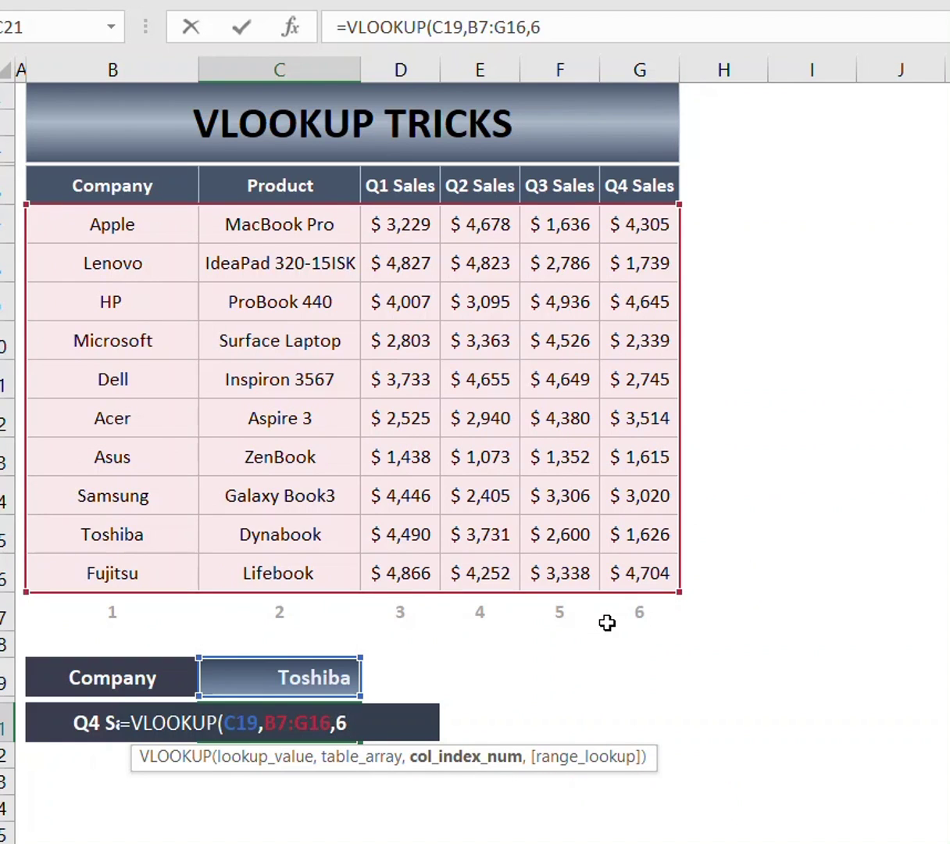
pyautogui.write(',')
pyautogui.press('Down')
pyautogui.press('Tab')
pyautogui.write(')')
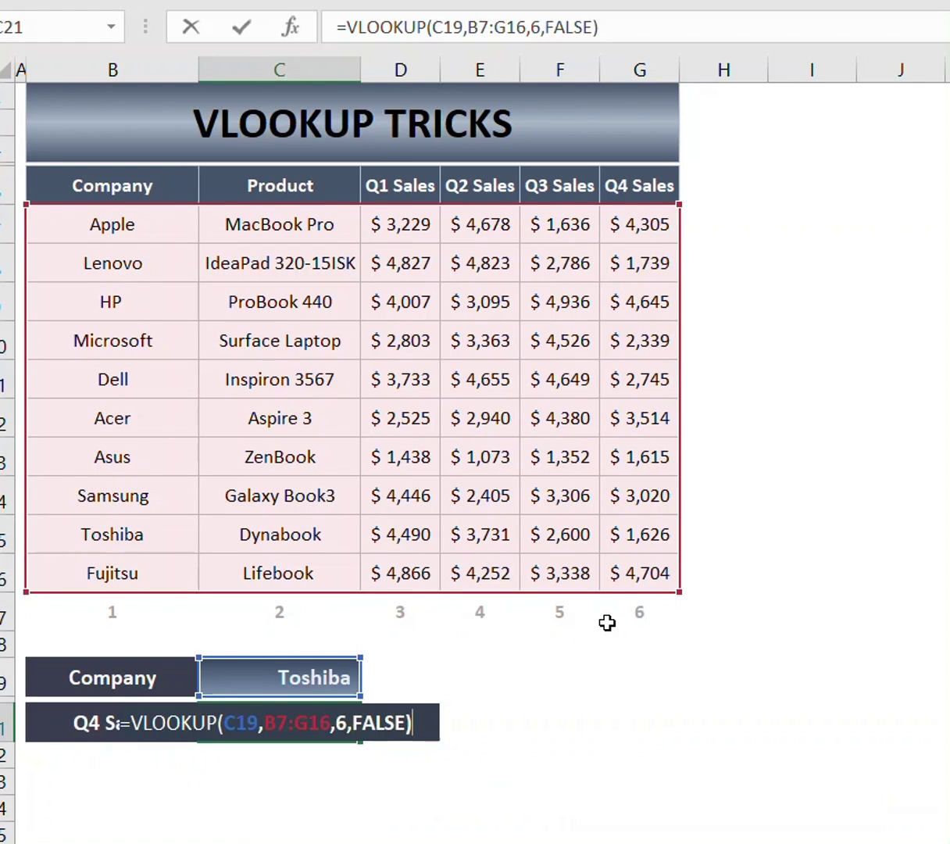
pyautogui.press('Return')
pyautogui.press('Up')
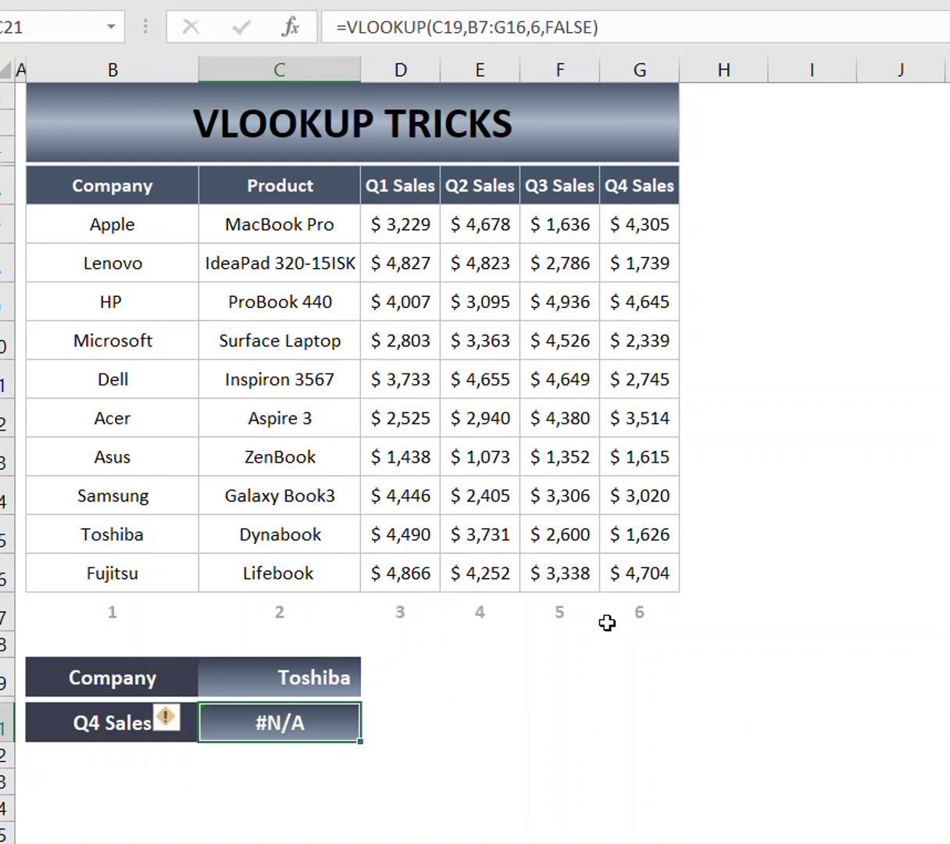
# Inspect the Toshiba entry in C19 for extra spaces, leaving it unchanged
pyautogui.doubleClick(329, 676)
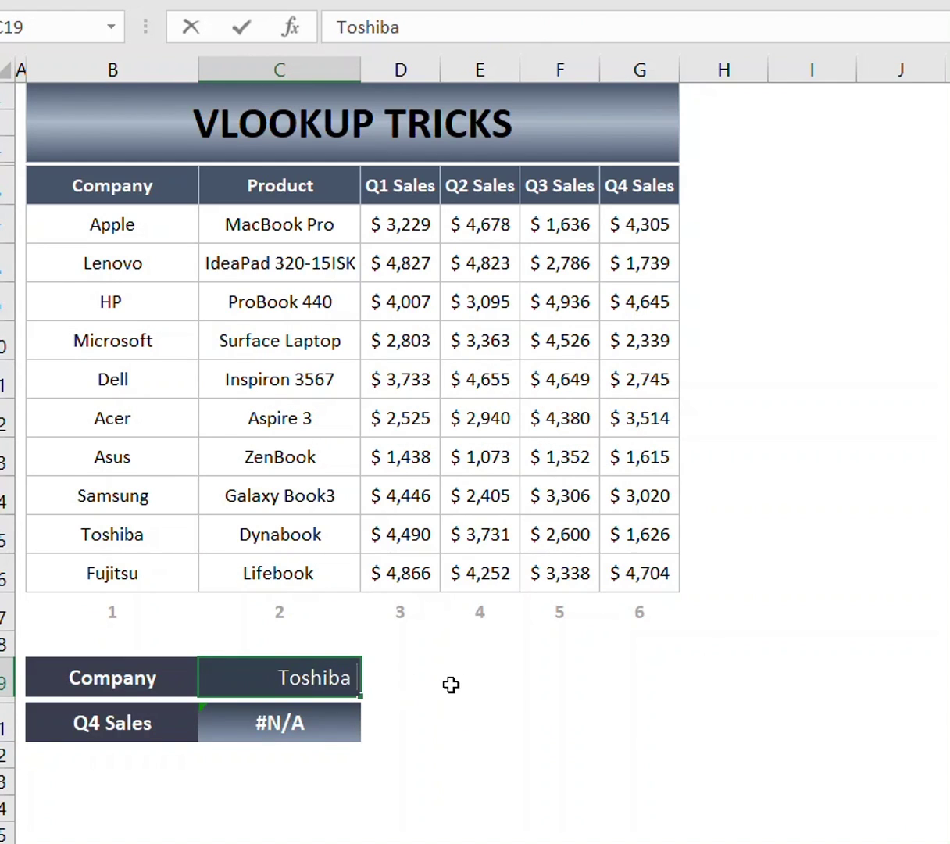
pyautogui.press('Return')
pyautogui.press('Down')
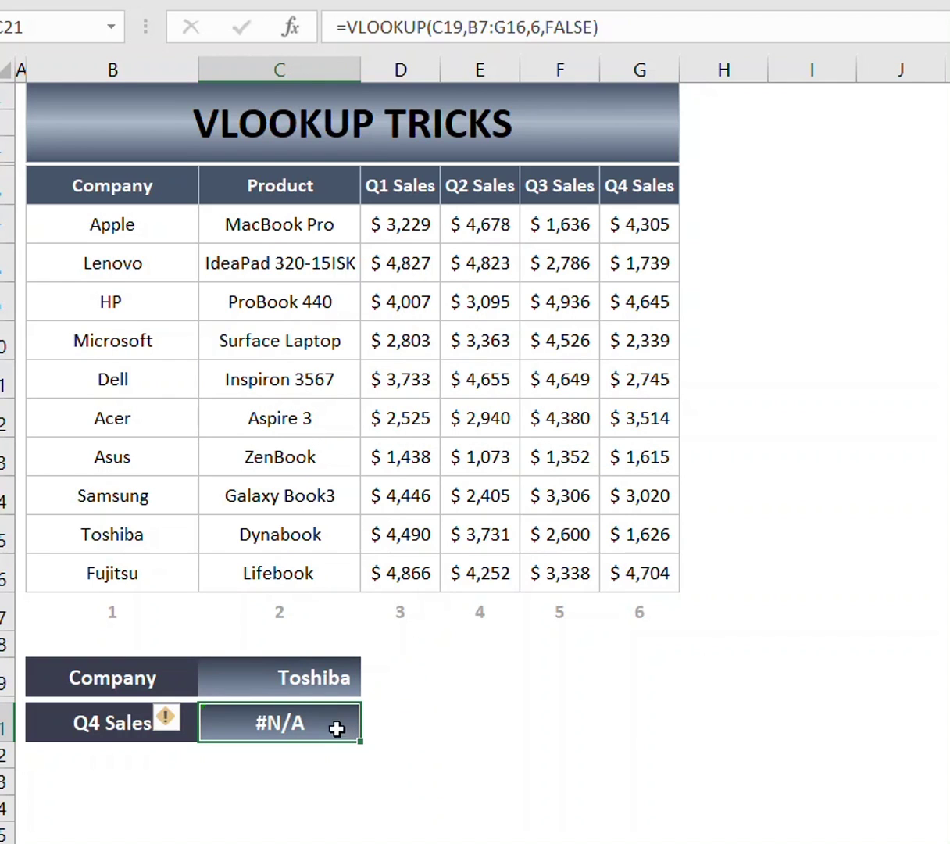
# Wrap C19 in TRIM so C21 returns $1,626.00, then select Toshiba's row
pyautogui.click(429, 27)
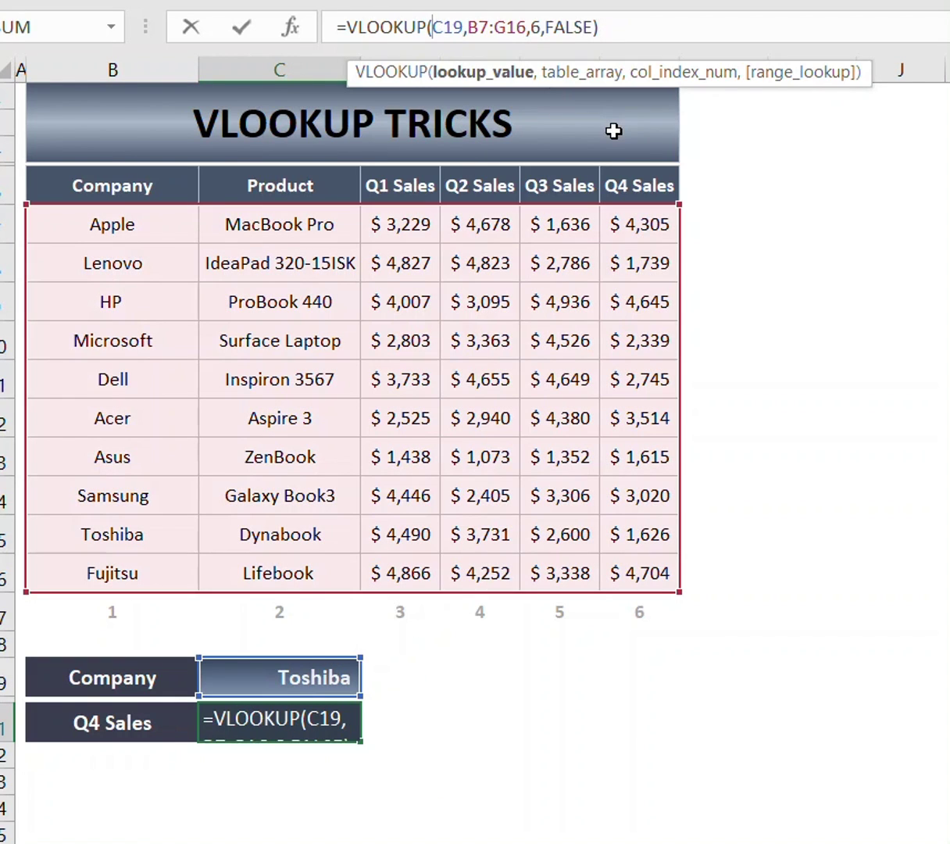
pyautogui.write('trim')
pyautogui.press('Tab')
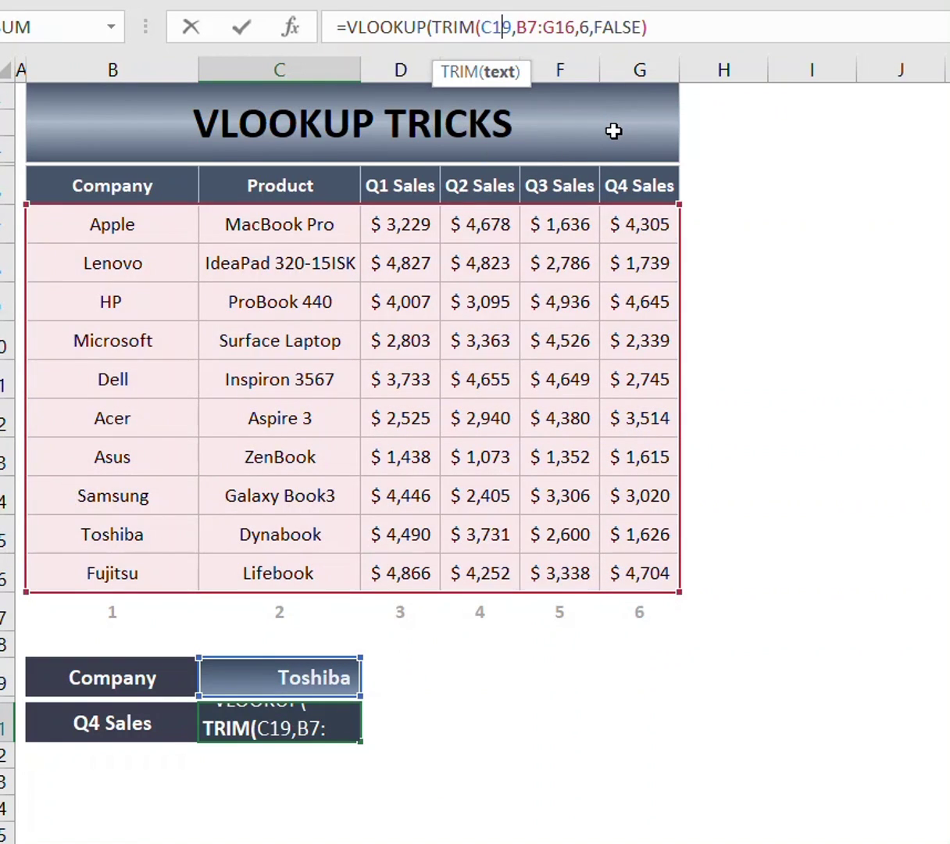
pyautogui.write(')')
pyautogui.press('Return')
pyautogui.press('Up')
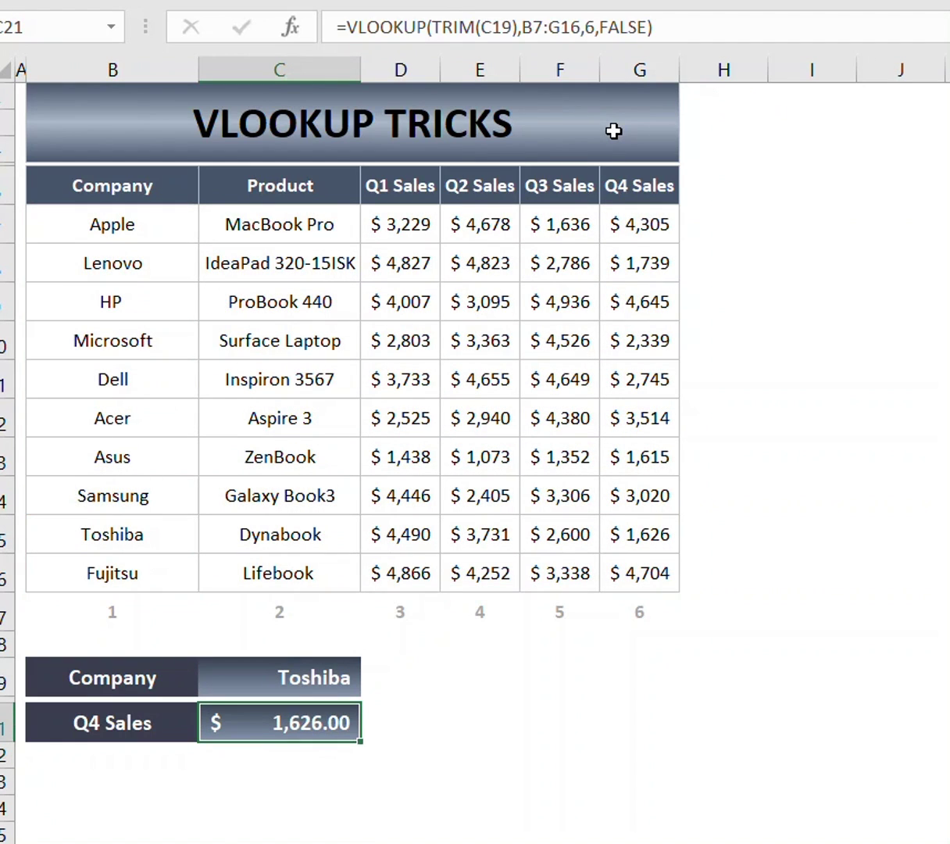
pyautogui.moveTo(147, 532); pyautogui.dragTo(633, 535)
# Set the company in C19 to HP and check HP's table entry for trailing spaces
pyautogui.click(354, 681)
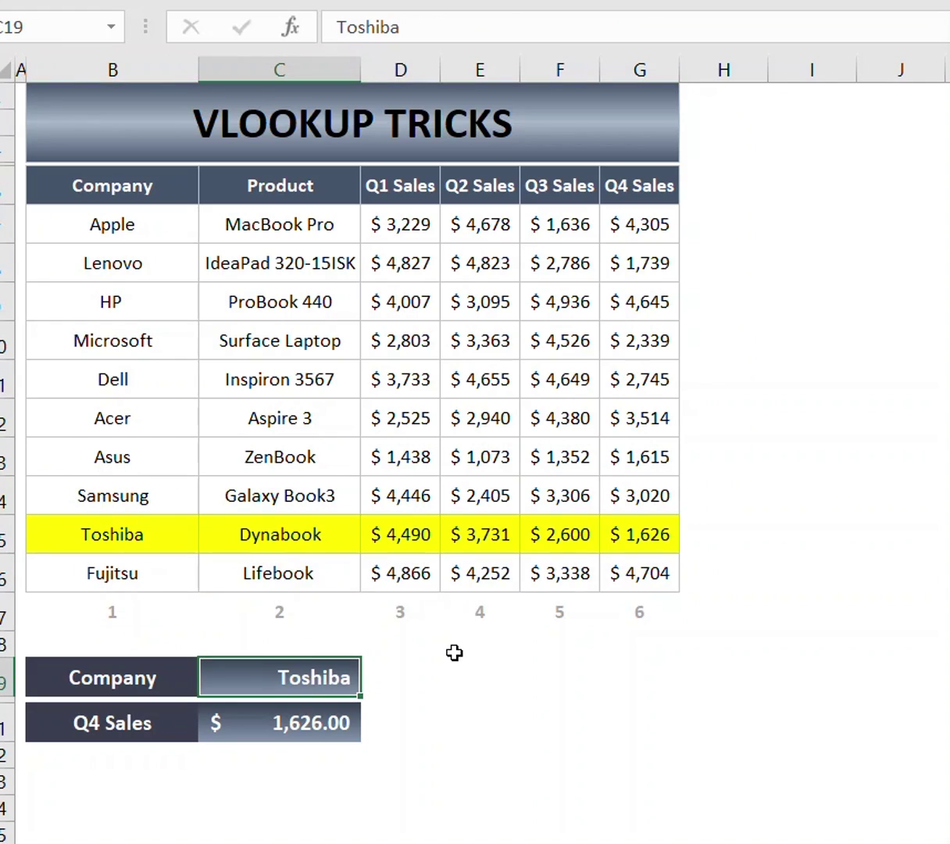
pyautogui.write('HP')
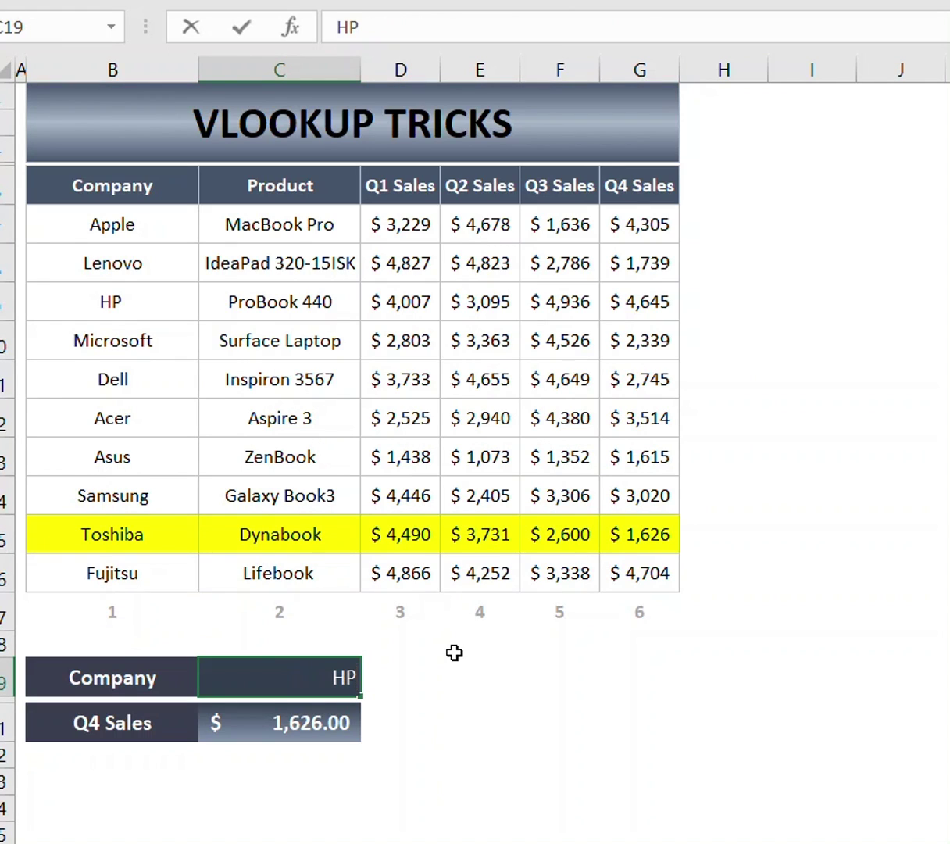
pyautogui.press('Return')
pyautogui.press('Down')
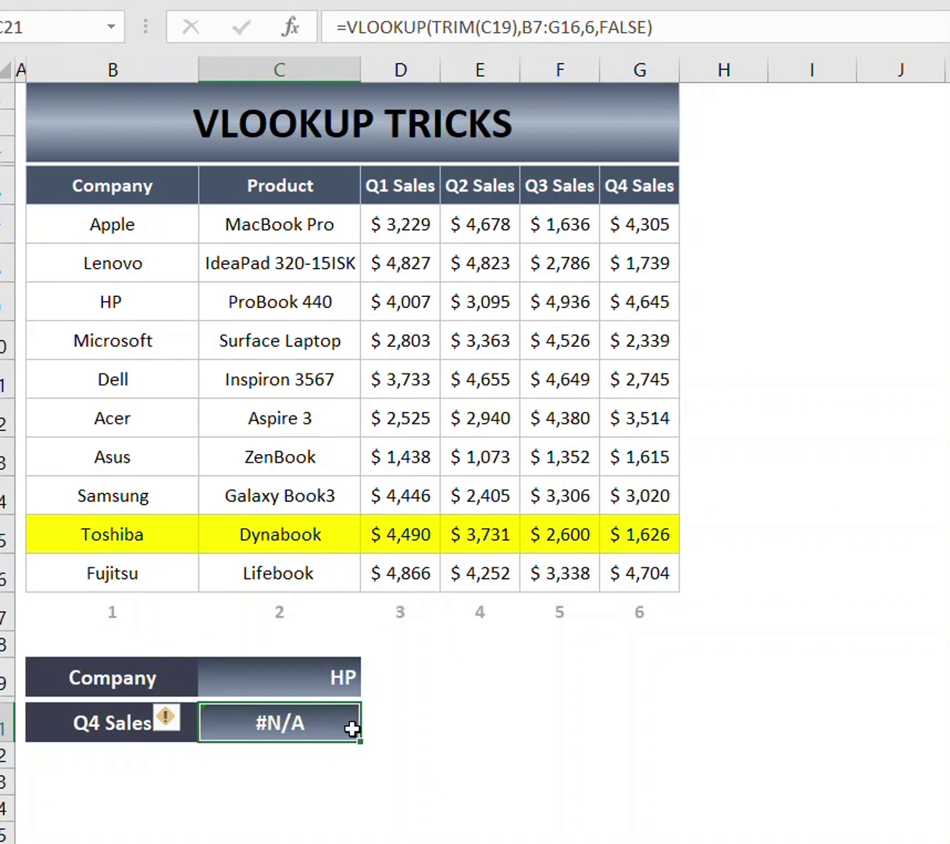
pyautogui.click(163, 301)
pyautogui.click(164, 302)
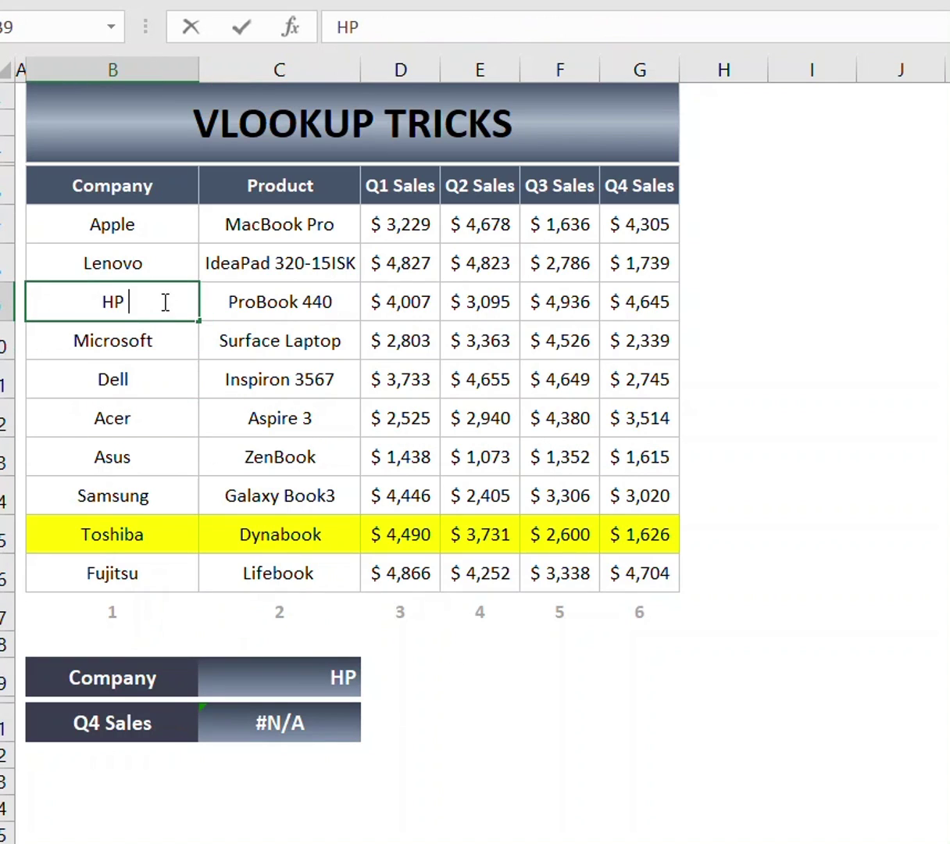
pyautogui.press('Escape')
pyautogui.click(307, 722)
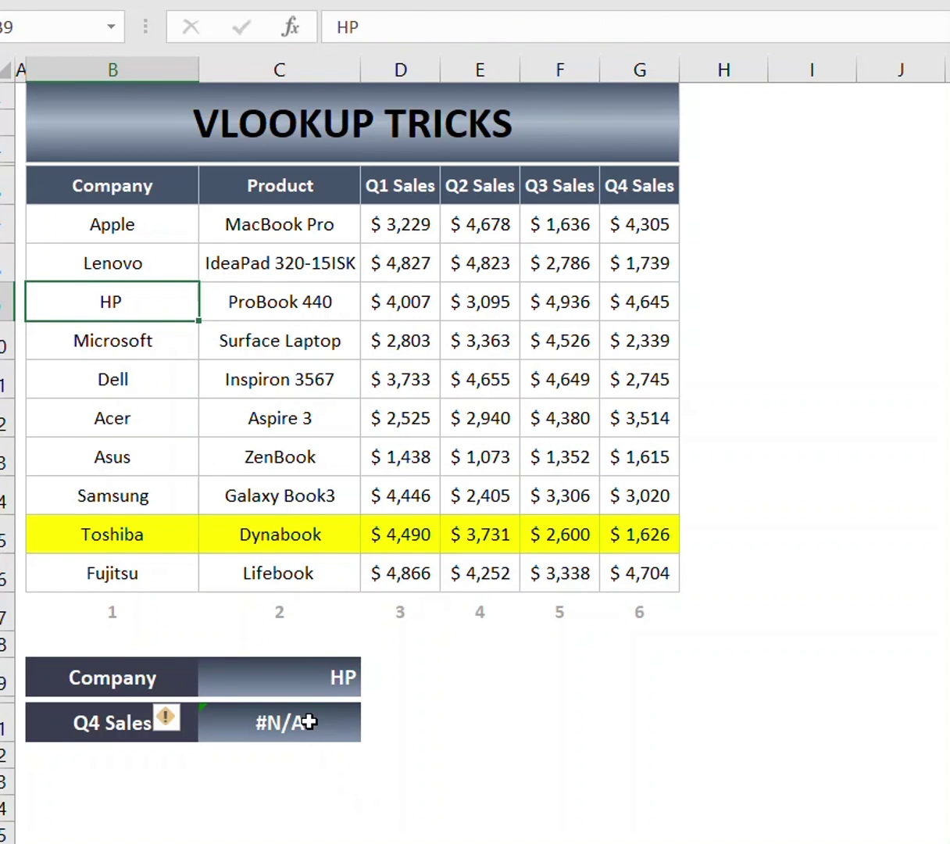
# Wrap B7:G16 in TRIM and enter C21 as an array formula, returning 4645
pyautogui.click(516, 31)
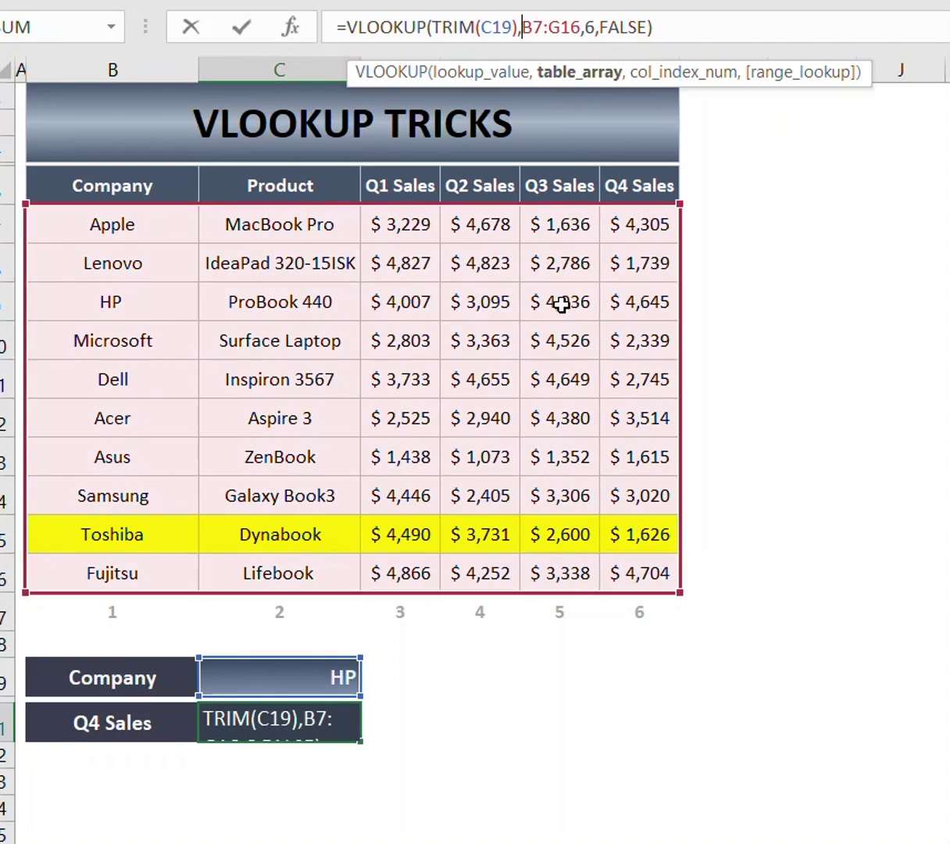
pyautogui.write('trim')
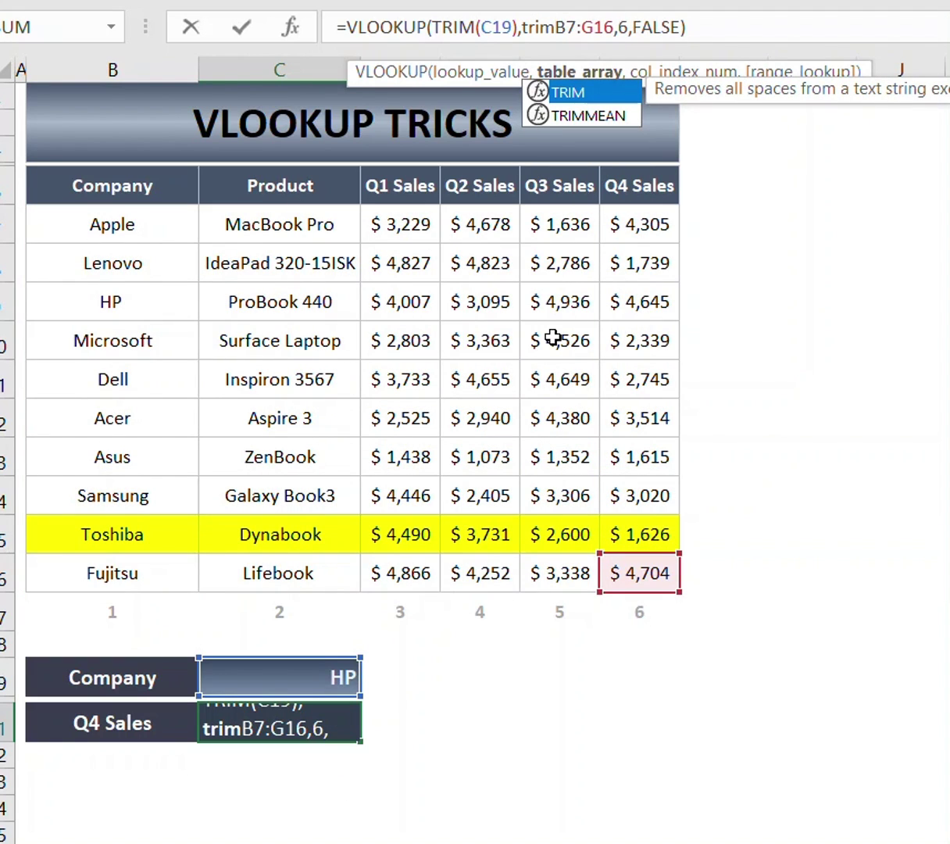
pyautogui.press('Tab')
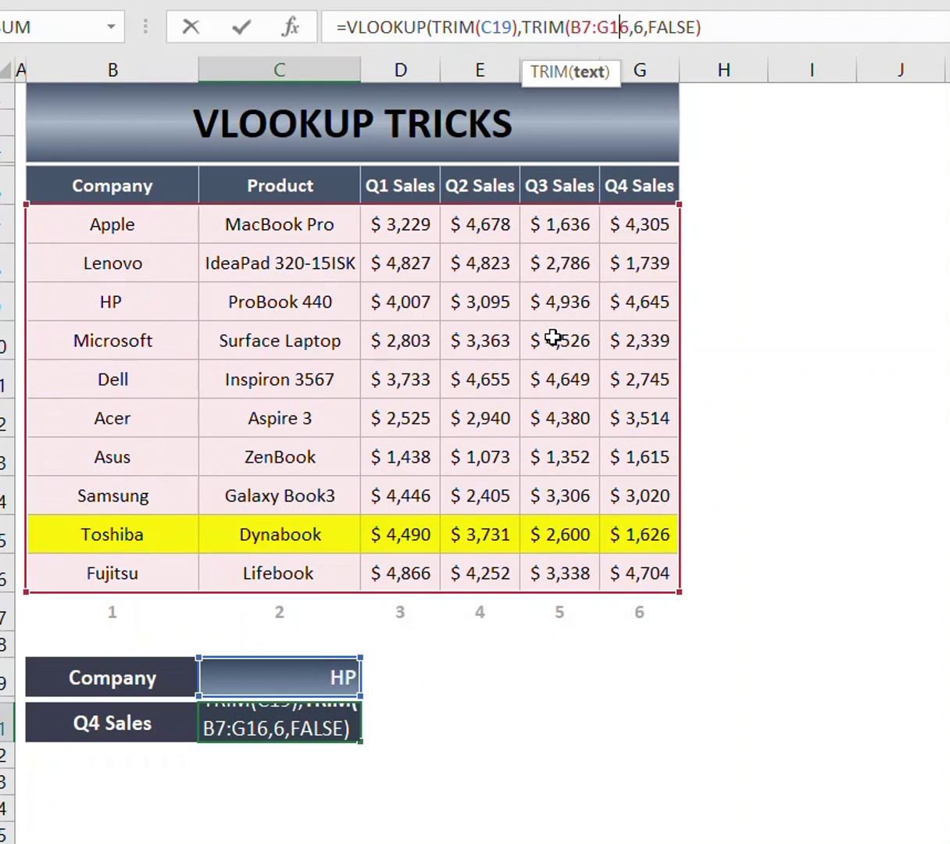
pyautogui.write(')')
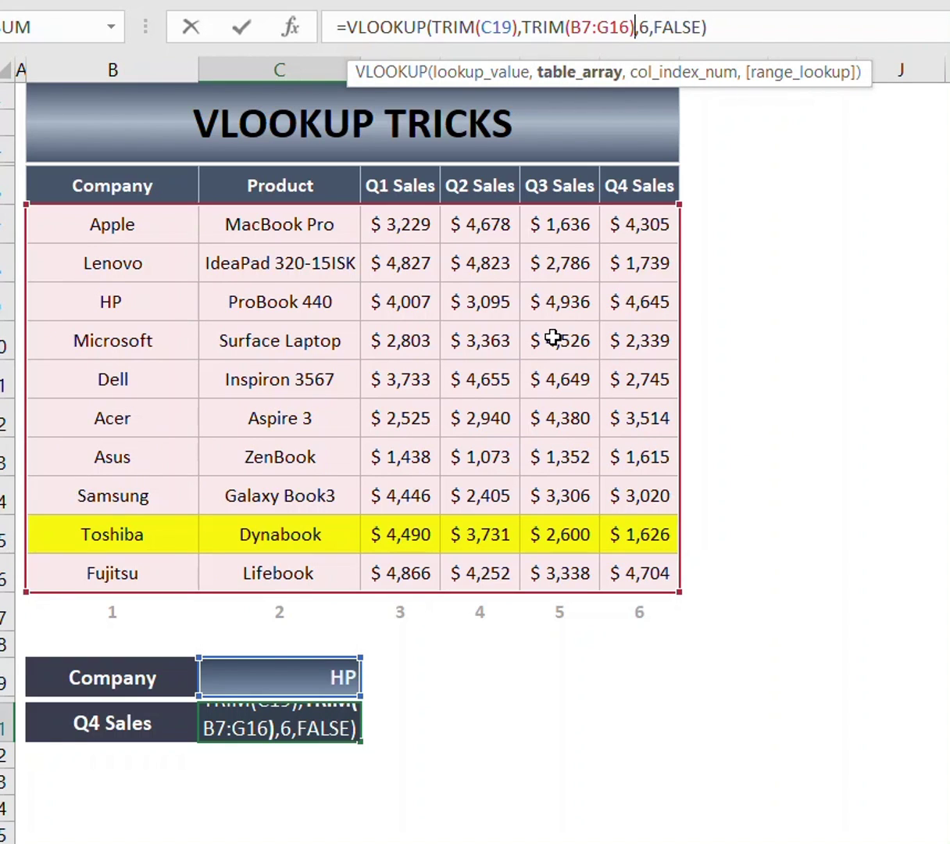
pyautogui.hotkey('ctrl', 'shift', 'Return')
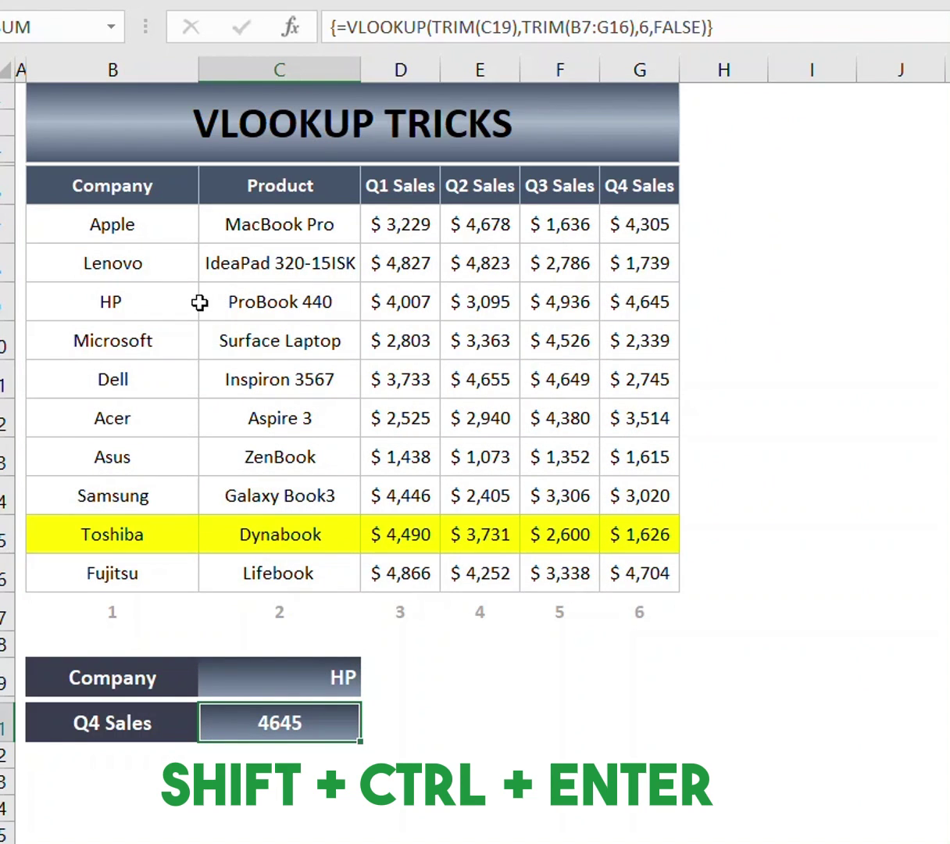
pyautogui.moveTo(117, 304); pyautogui.dragTo(641, 303)
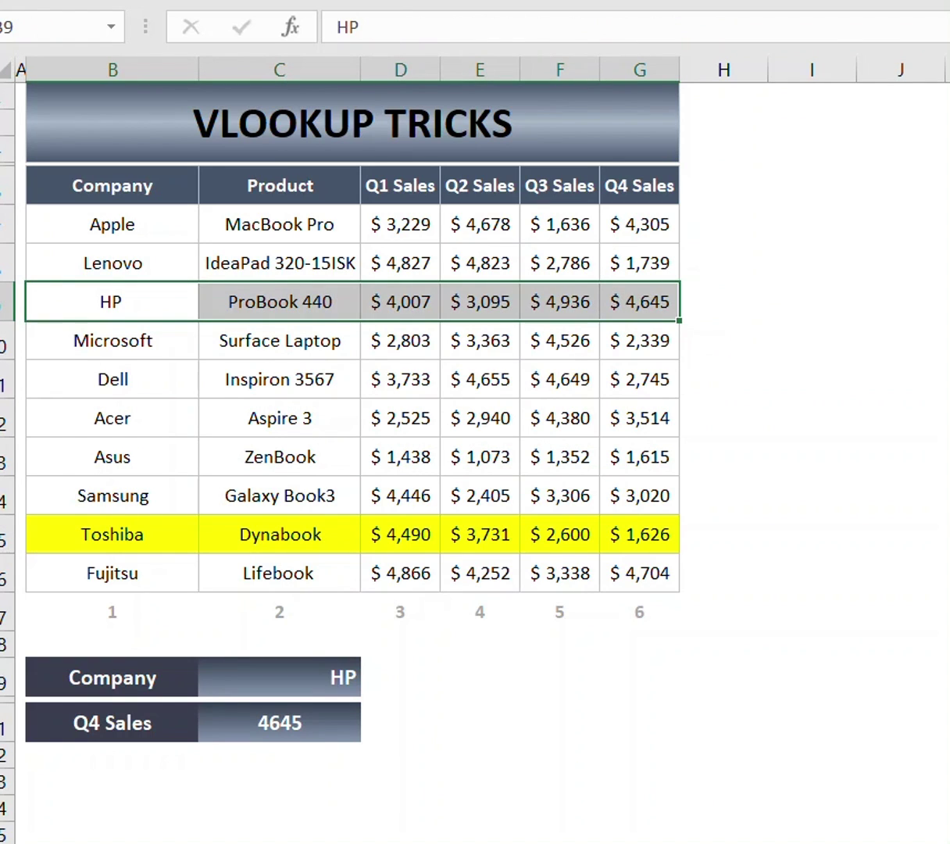
pyautogui.press('F4')
# On the Company & Product sheet, highlight Product column D7:D16 and begin =vl in C21
pyautogui.click(628, 647)
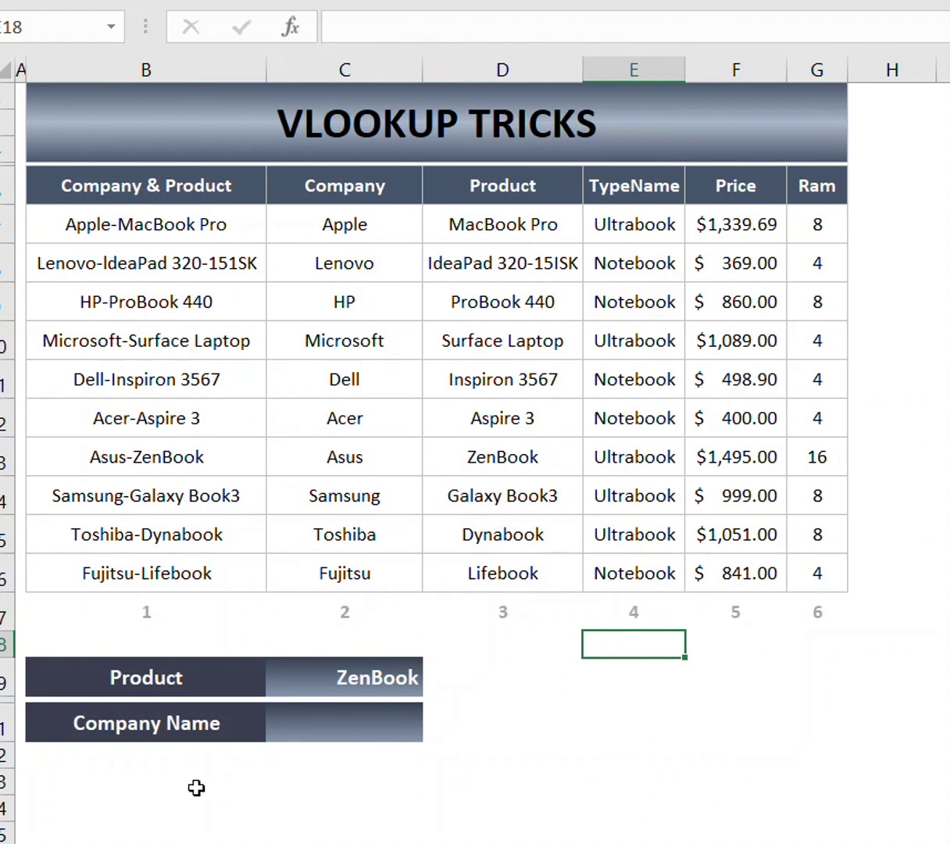
pyautogui.click(544, 688)
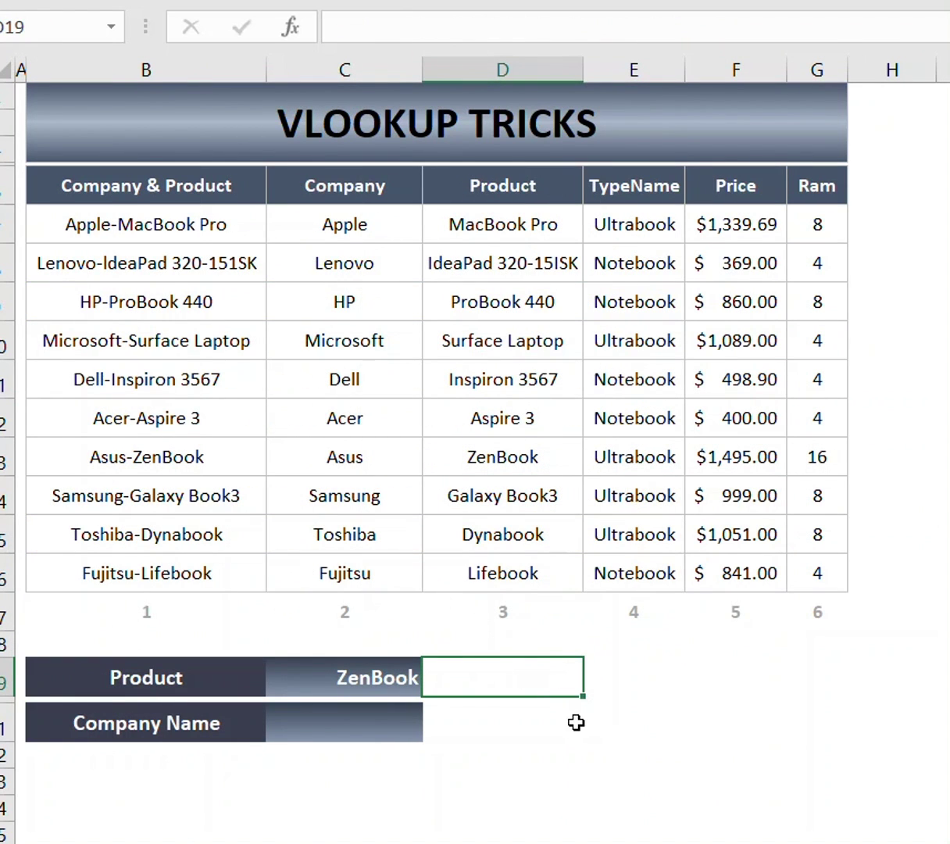
pyautogui.click(549, 735)
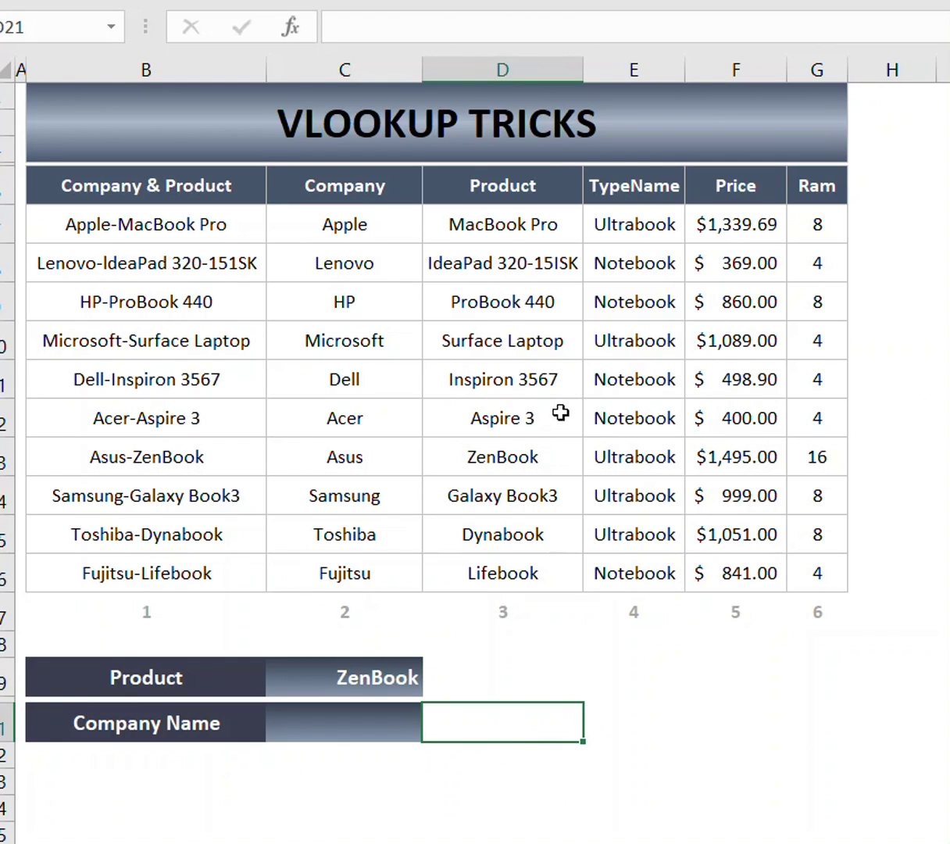
pyautogui.moveTo(516, 227); pyautogui.dragTo(543, 570)
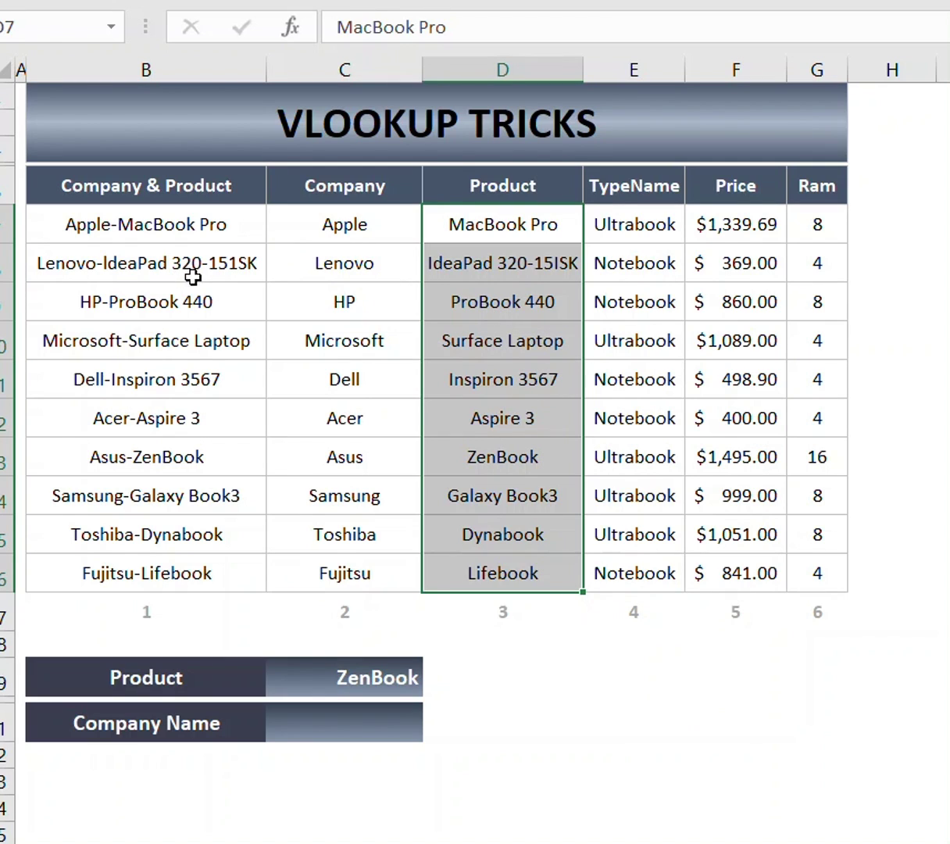
pyautogui.click(365, 722)
pyautogui.write('=vl')
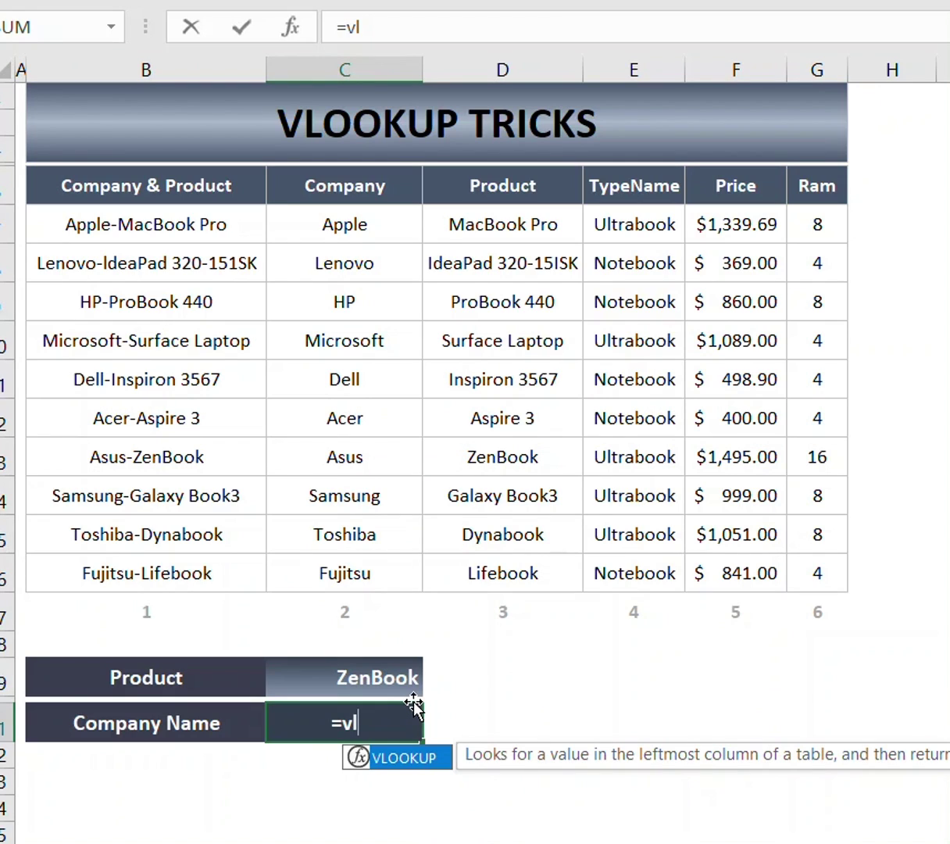
# Start the VLOOKUP with ZenBook in C19 and CHOOSE({3,2,1}, as the table
pyautogui.press('Tab')
pyautogui.click(377, 678)
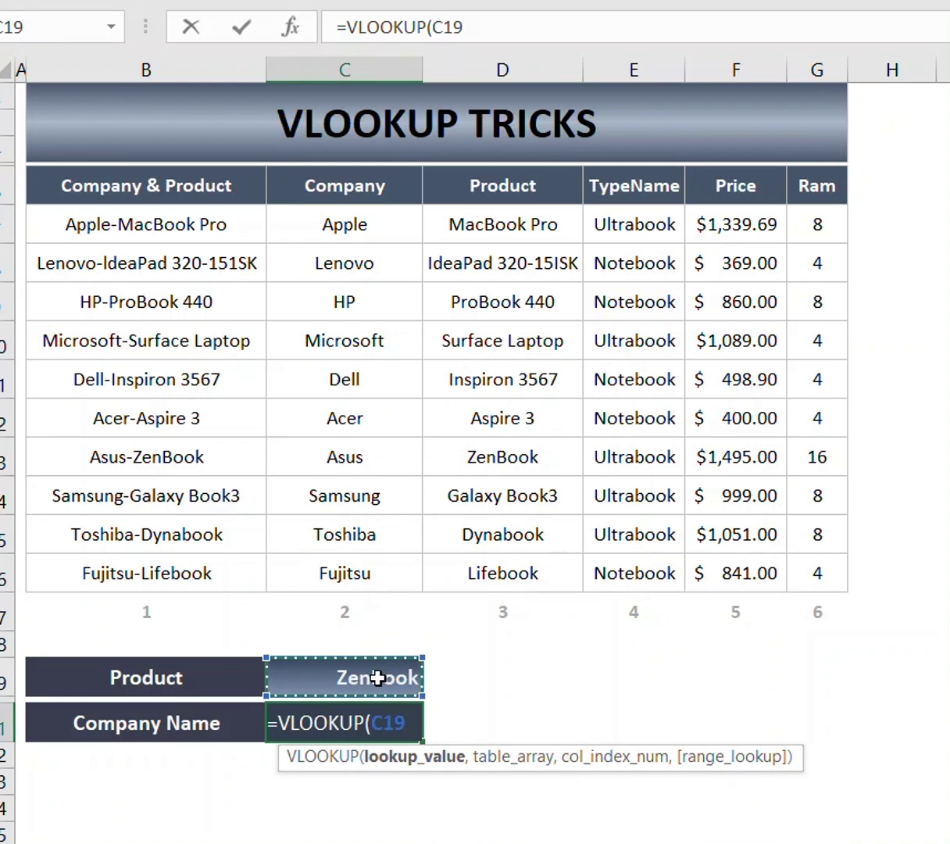
pyautogui.write(',')
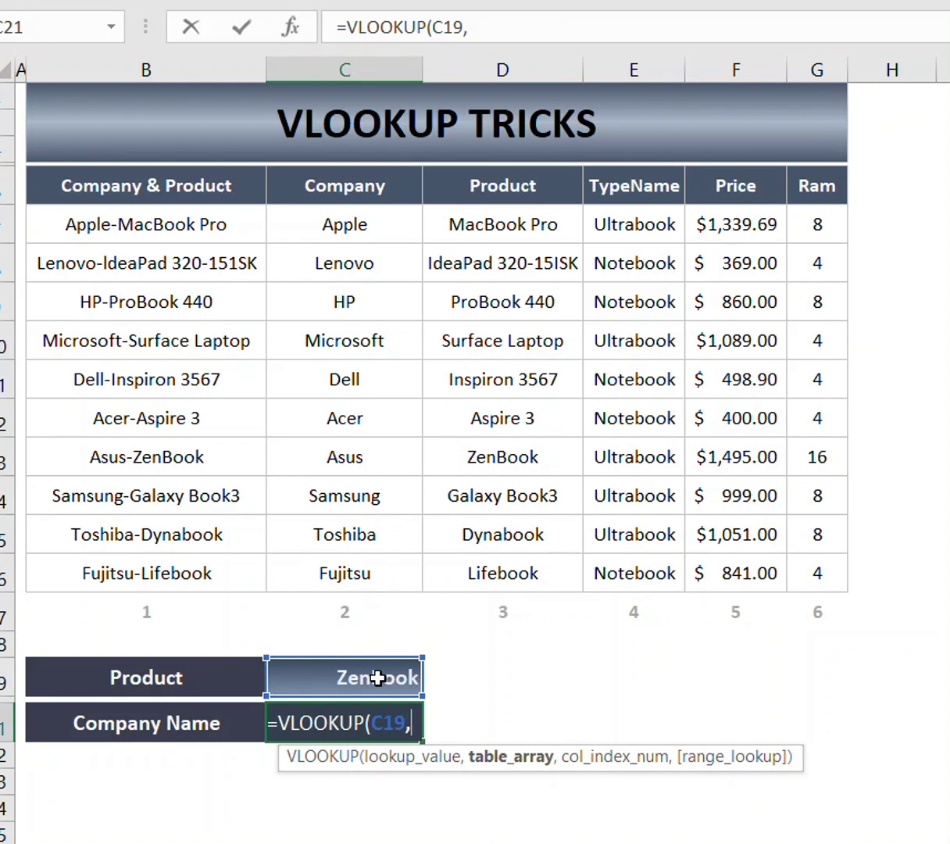
pyautogui.write('ch')
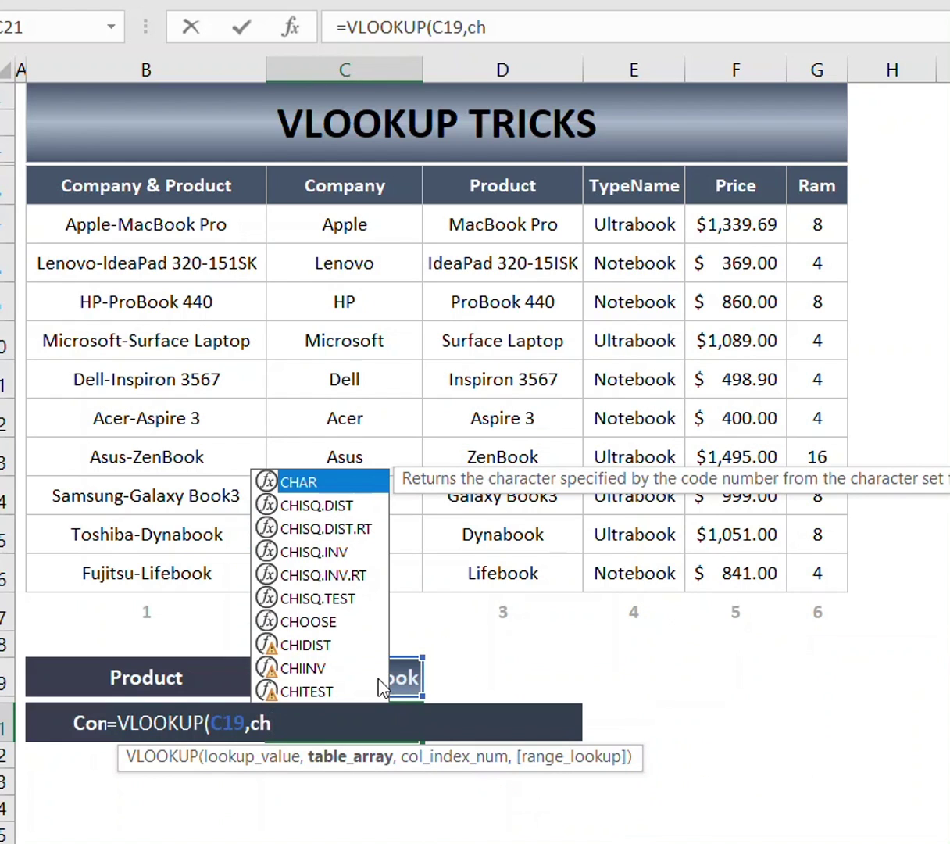
pyautogui.write('oose')
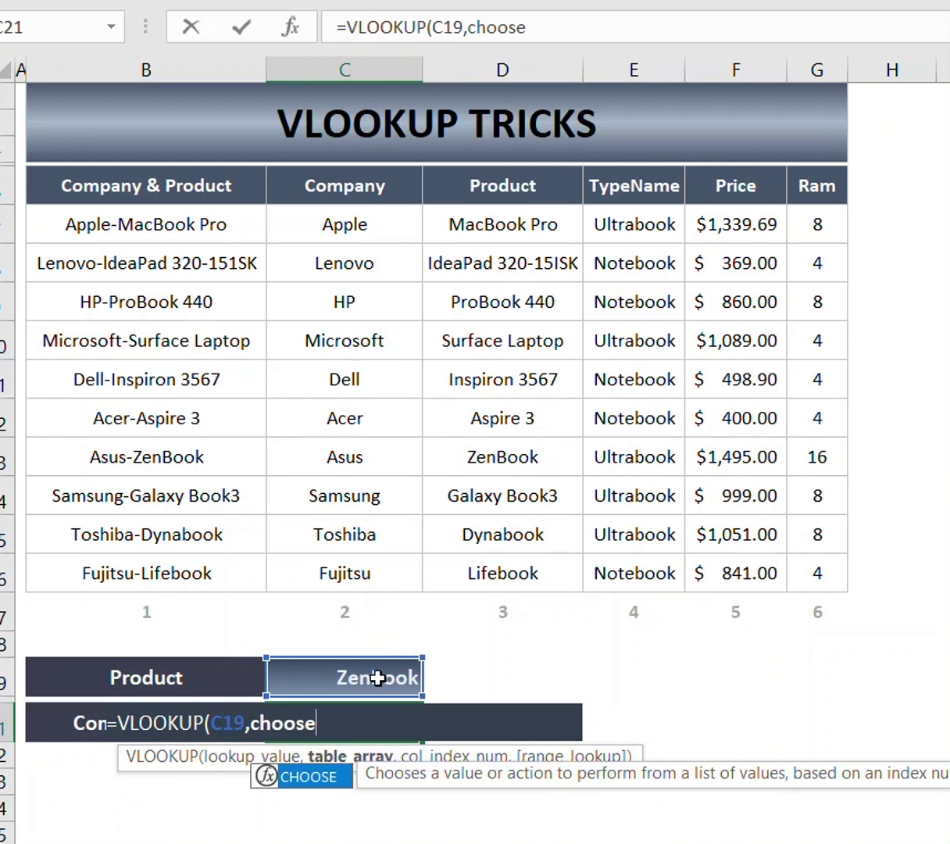
pyautogui.write('({')
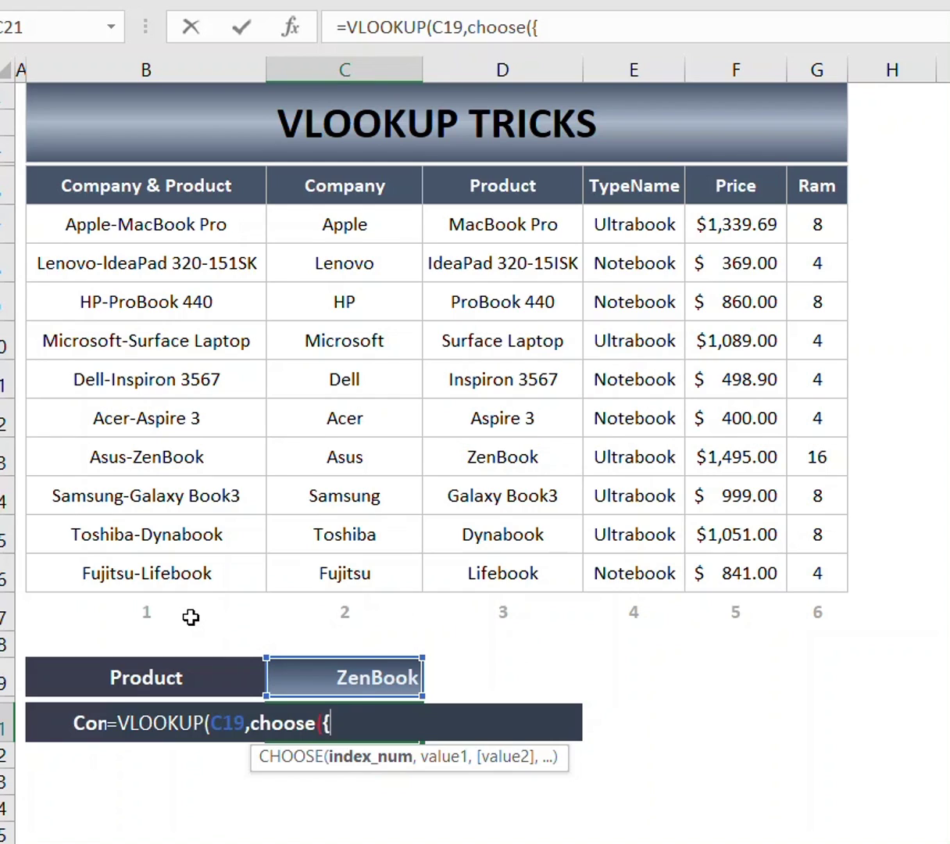
pyautogui.write('3,2,1')
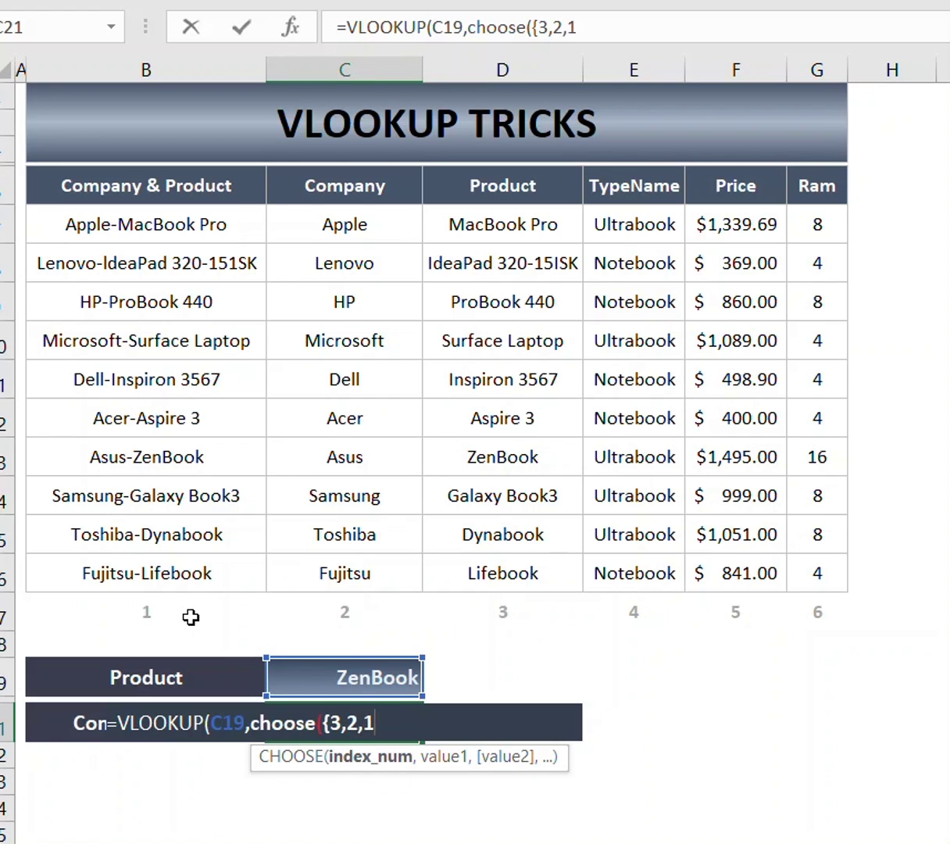
pyautogui.write('},')
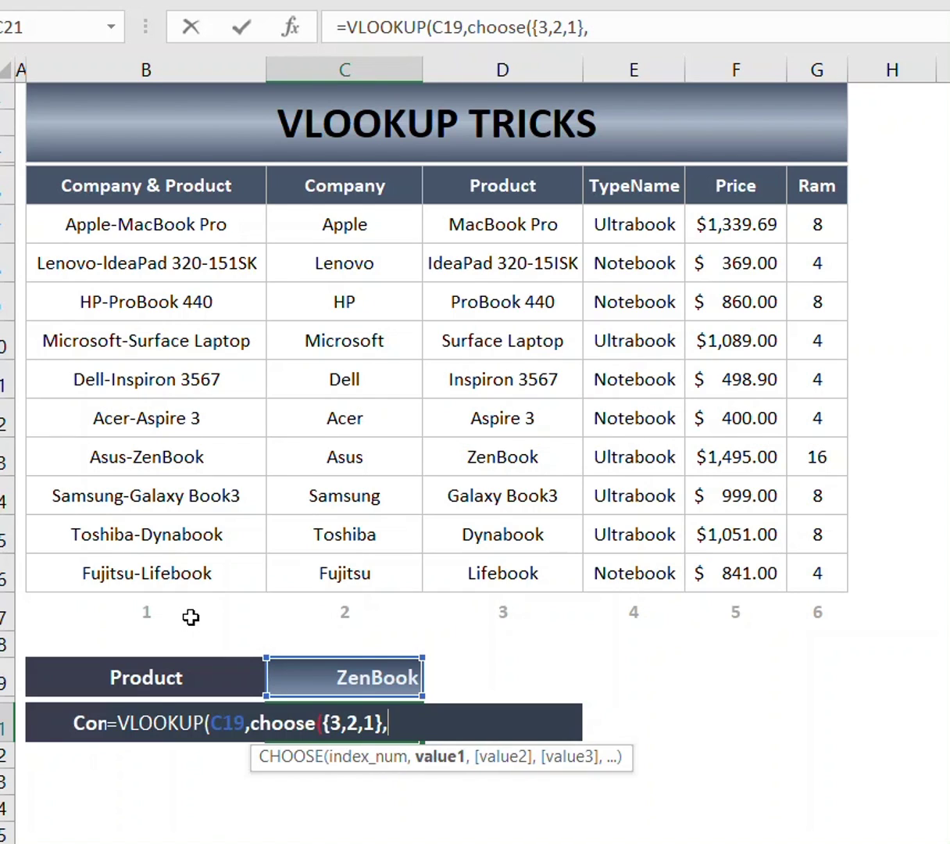
# Feed CHOOSE B7:B16, C7:C16, D7:D16, return column 3 with FALSE as an array formula
pyautogui.click(140, 227)
pyautogui.moveTo(141, 227); pyautogui.dragTo(150, 558)
pyautogui.write(',')
pyautogui.moveTo(356, 227); pyautogui.dragTo(365, 573)
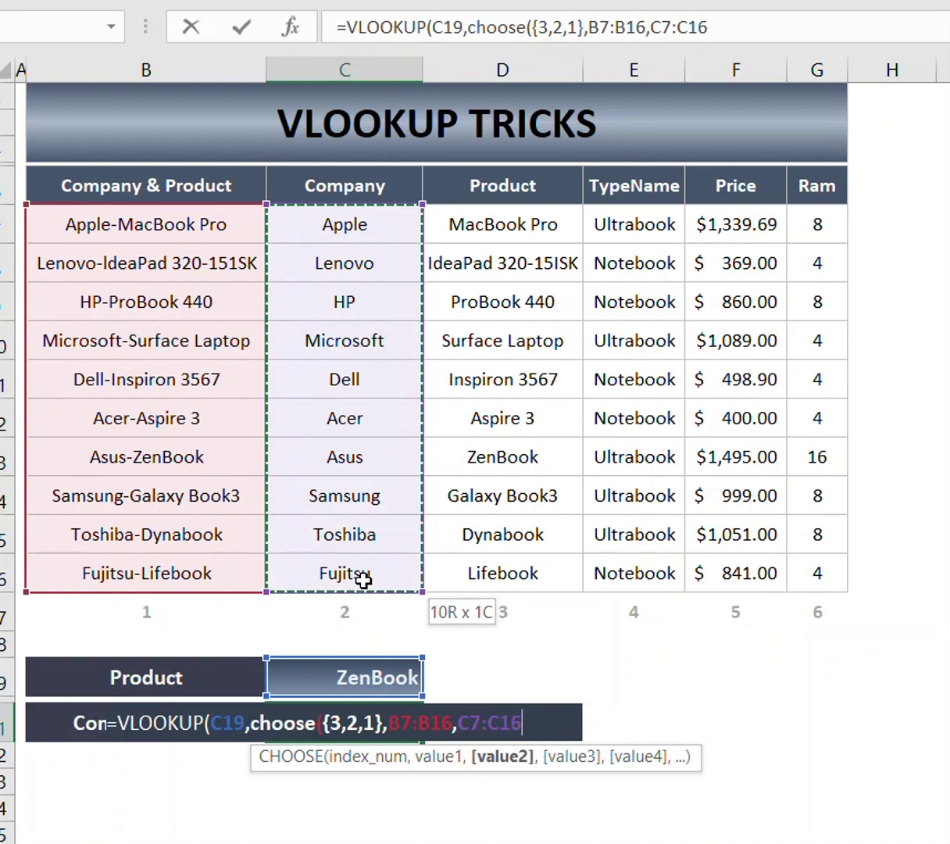
pyautogui.write(',')
pyautogui.moveTo(502, 219); pyautogui.dragTo(501, 577)
pyautogui.write(')')
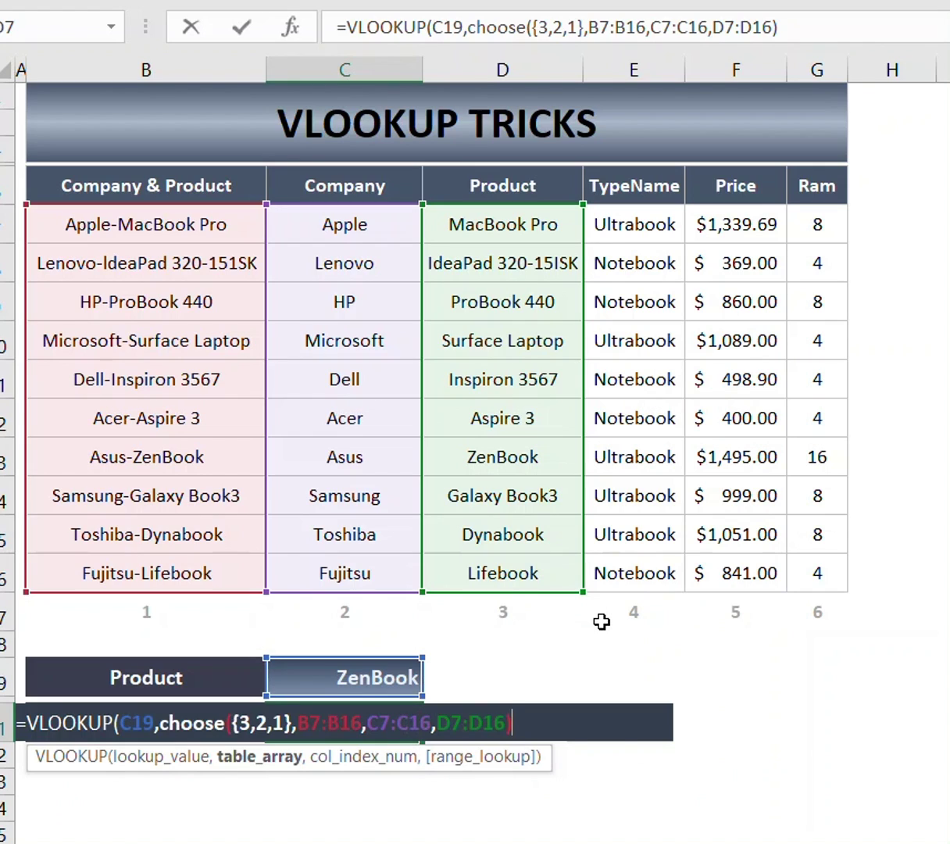
pyautogui.write(',')
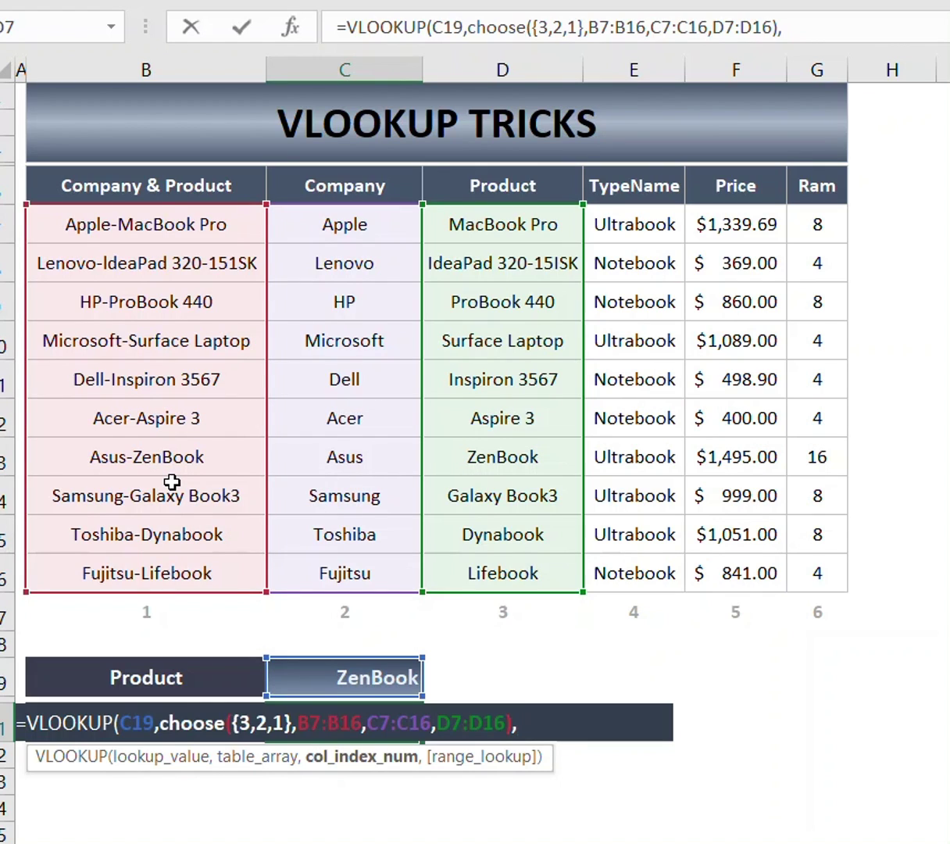
pyautogui.write('3,FALSE)')
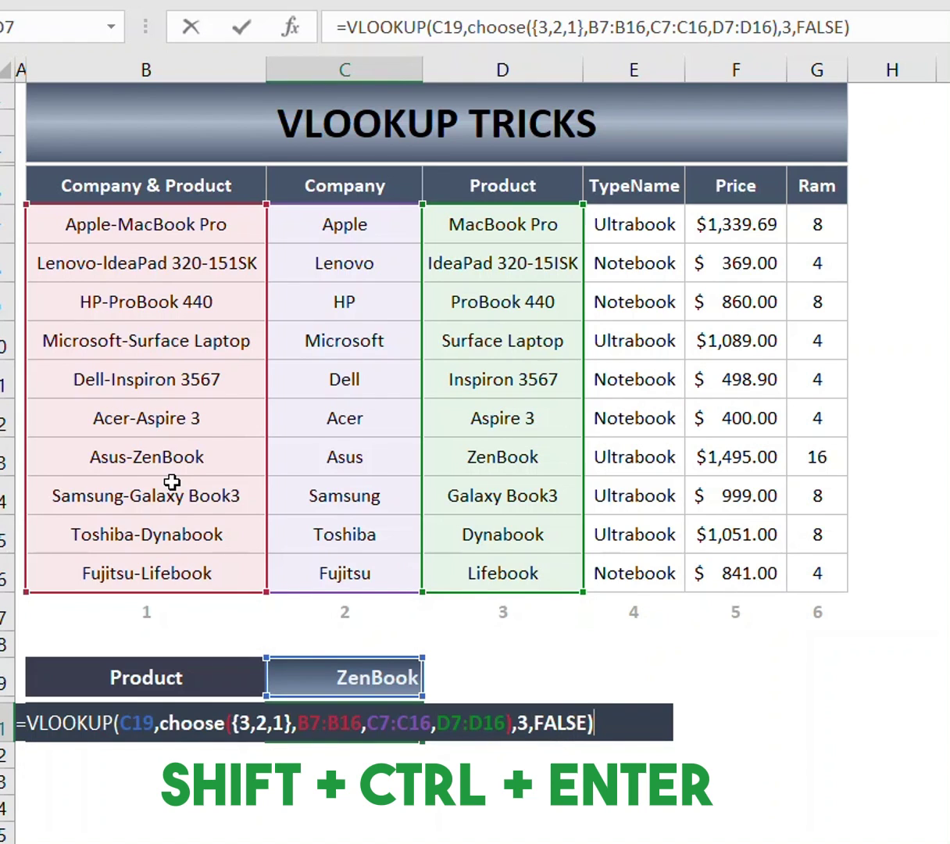
pyautogui.hotkey('ctrl', 'shift', 'Return')
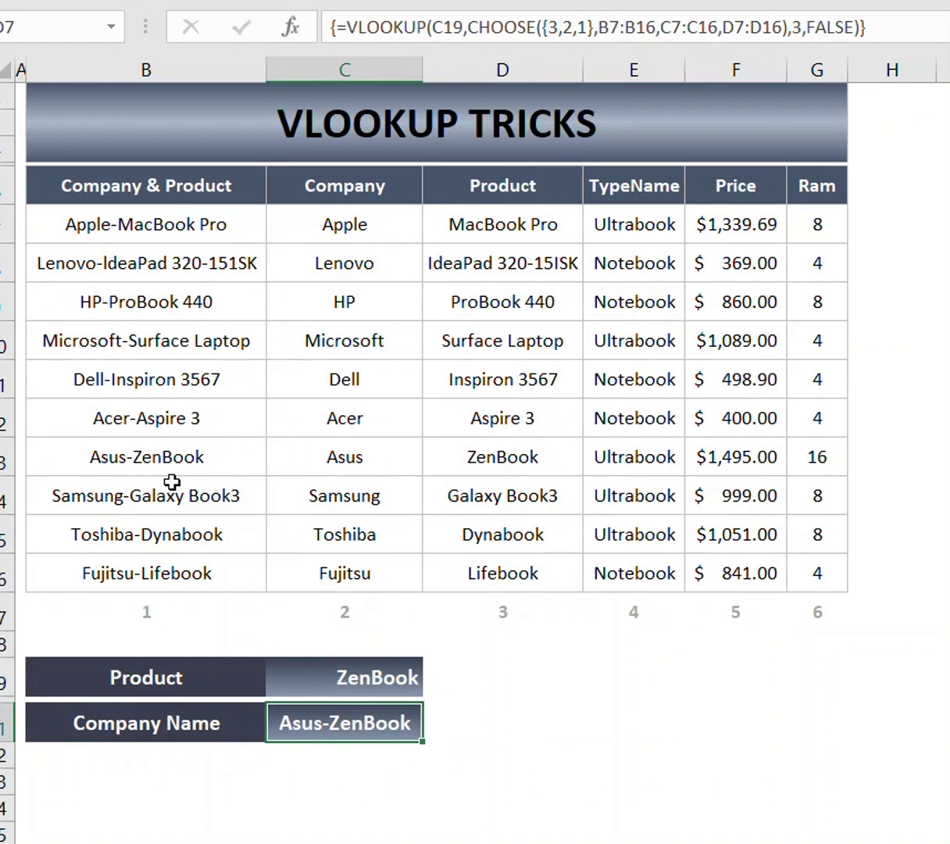